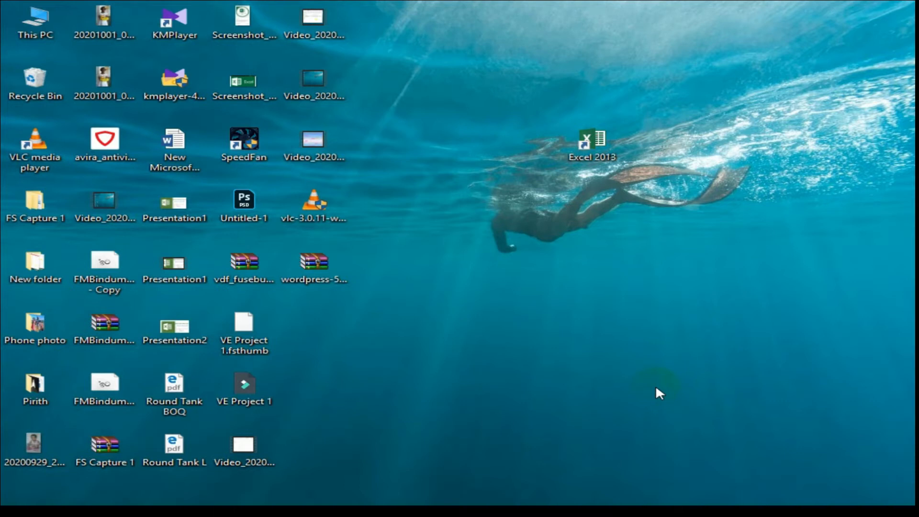
# Launch Excel 2013 from the Microsoft Office 2013 app group, then close its start screen.
pyautogui.press('super')
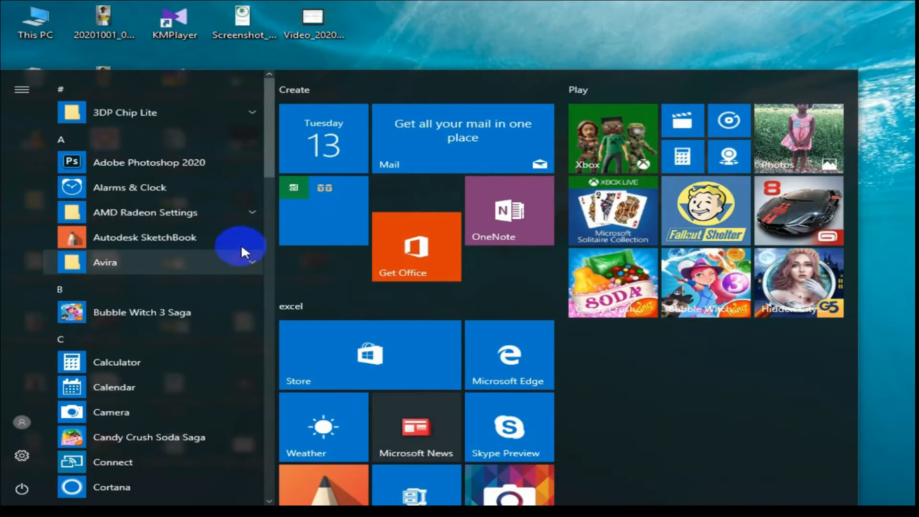
pyautogui.scroll(-5, 231, 325)
pyautogui.scroll(-8, 226, 325)
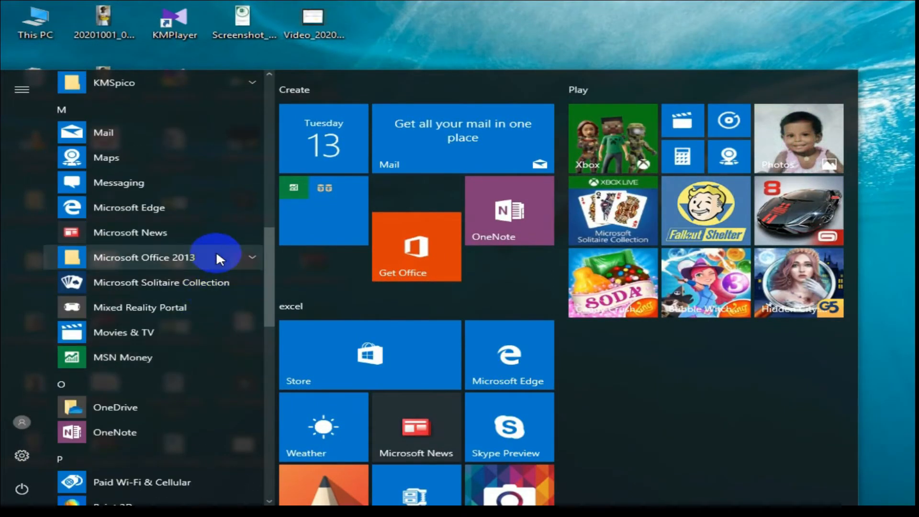
pyautogui.click(216, 254)
pyautogui.click(119, 336)
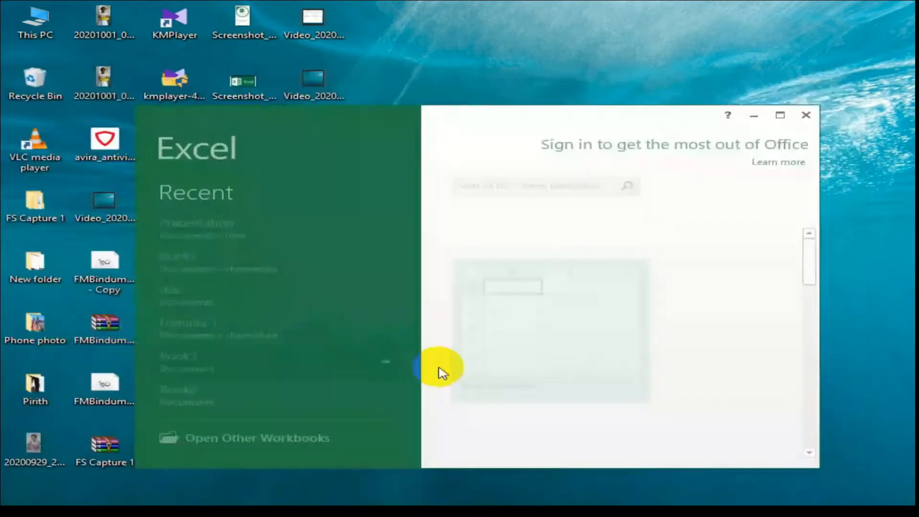
pyautogui.click(801, 119)
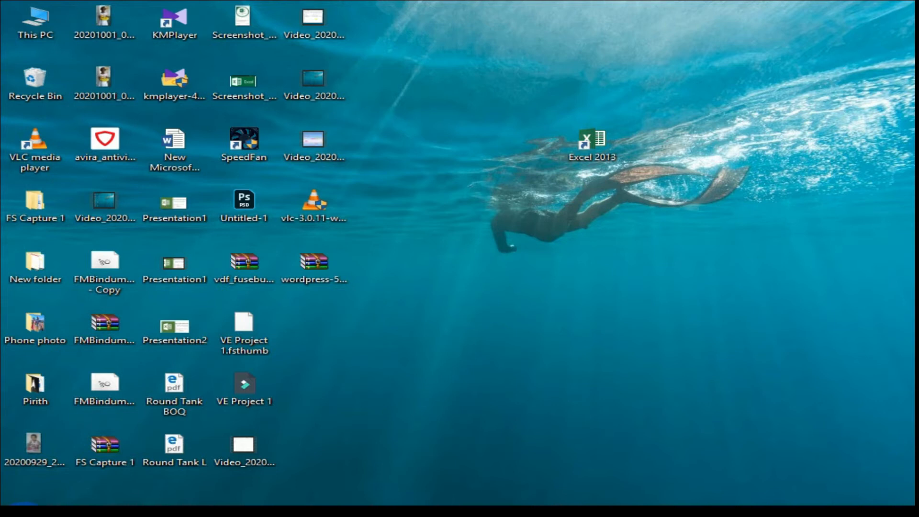
# Try launching Excel with a blank workbook through the Get Office app, then close Get Office.
pyautogui.click(23, 513)
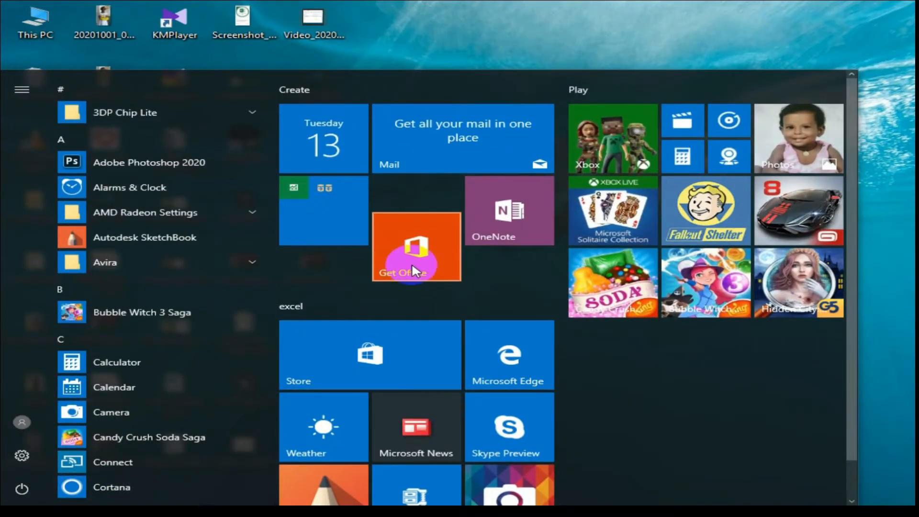
pyautogui.click(412, 262)
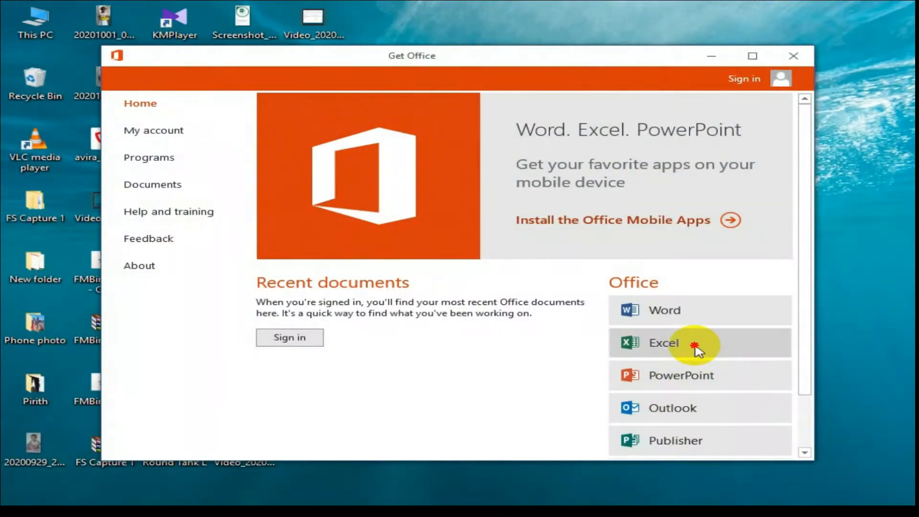
pyautogui.click(697, 351)
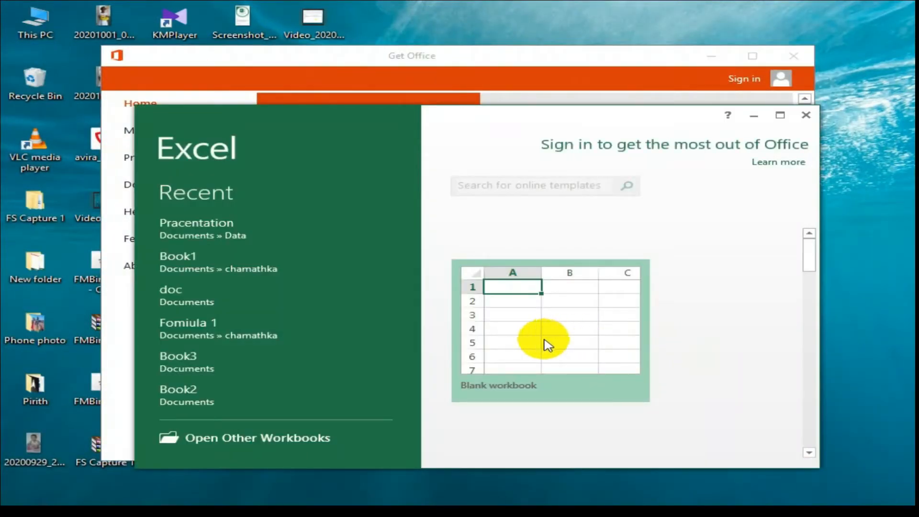
pyautogui.click(612, 302)
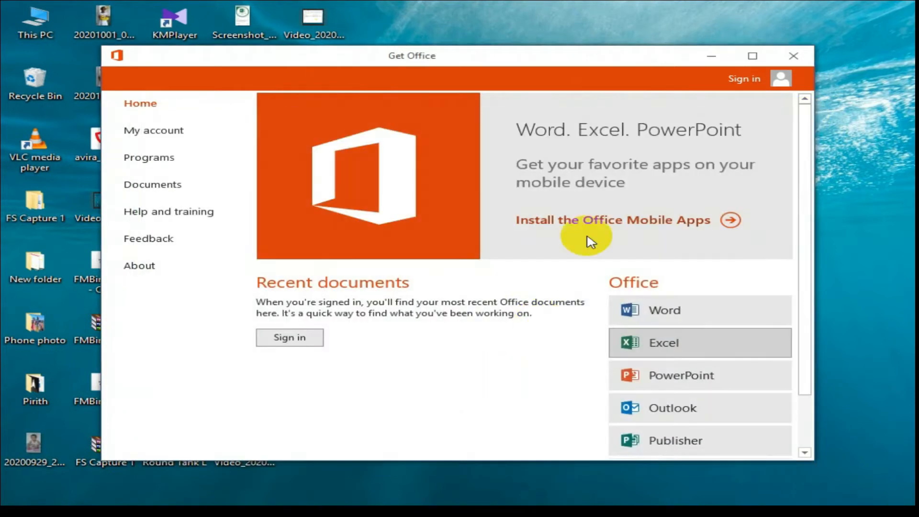
pyautogui.click(792, 56)
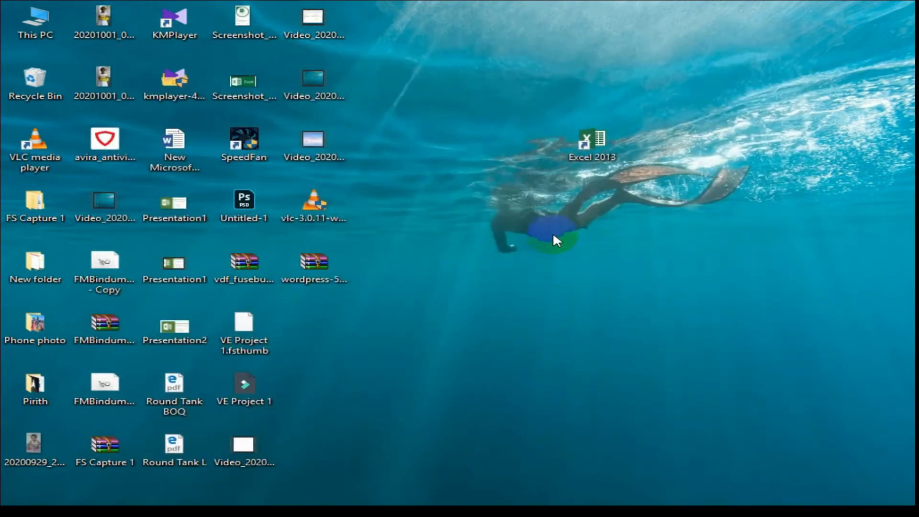
# Launch Excel 2013 from the desktop shortcut, maximize the start screen, and pick Blank workbook.
pyautogui.doubleClick(601, 139)
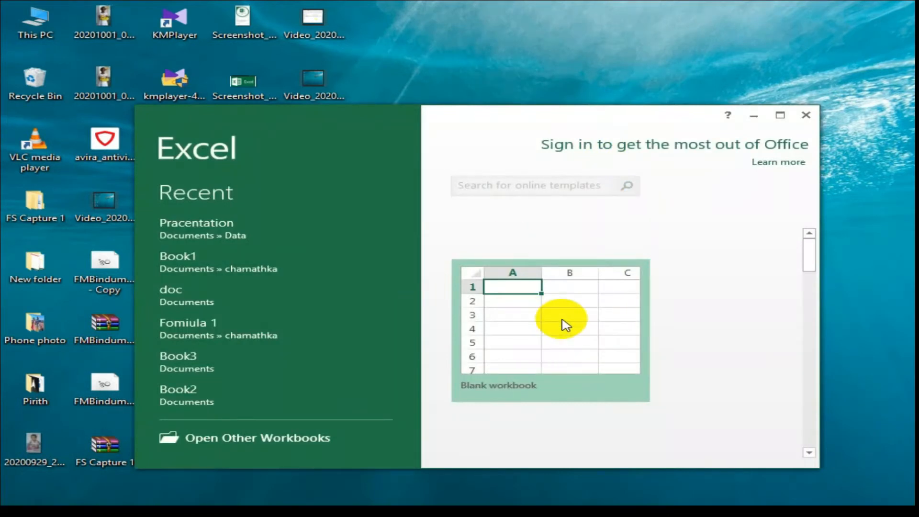
pyautogui.click(780, 115)
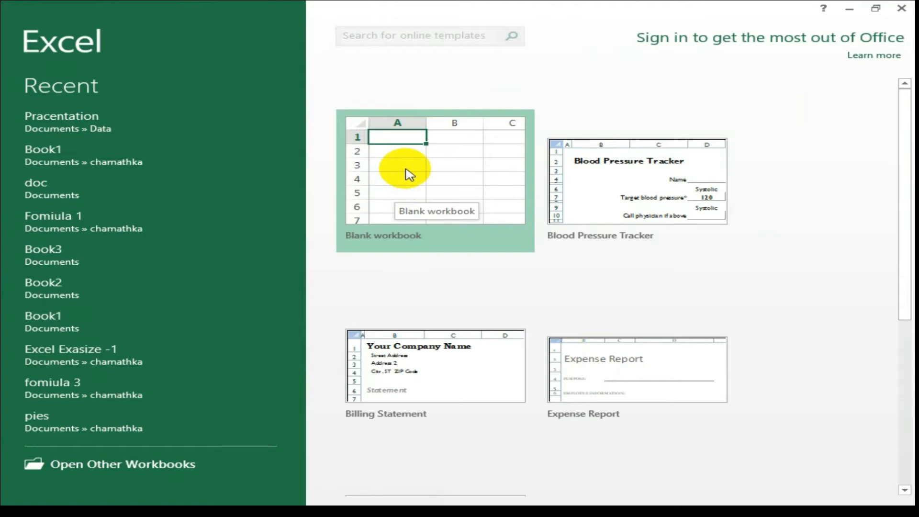
pyautogui.click(406, 171)
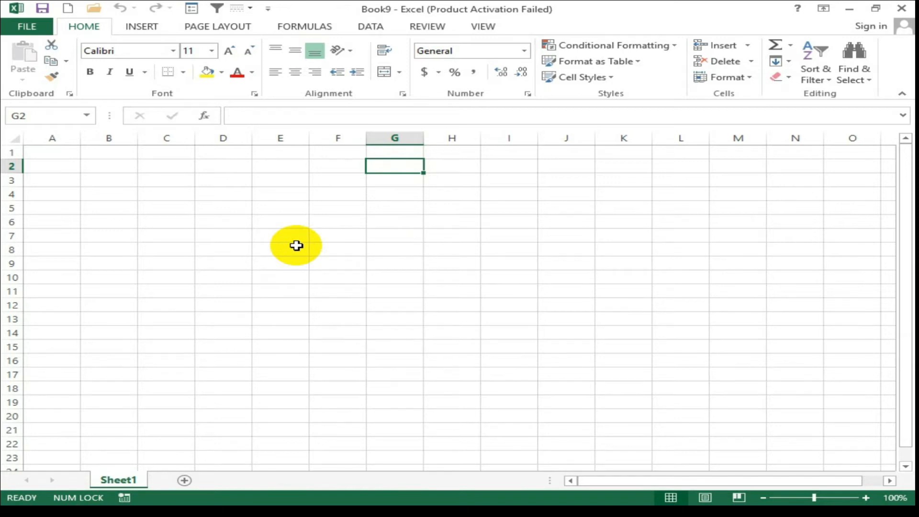
# Select cells D2, D3 and D2 again, then go to the FILE backstage view.
pyautogui.click(235, 169)
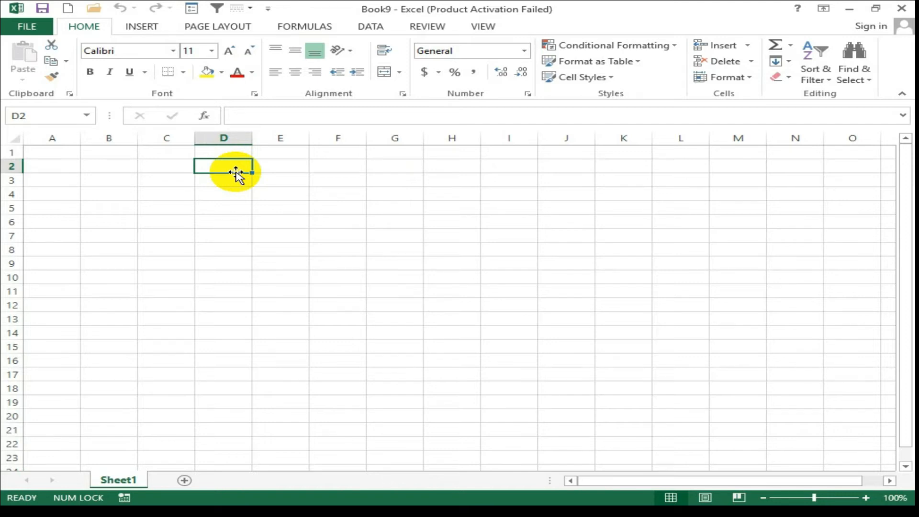
pyautogui.click(233, 185)
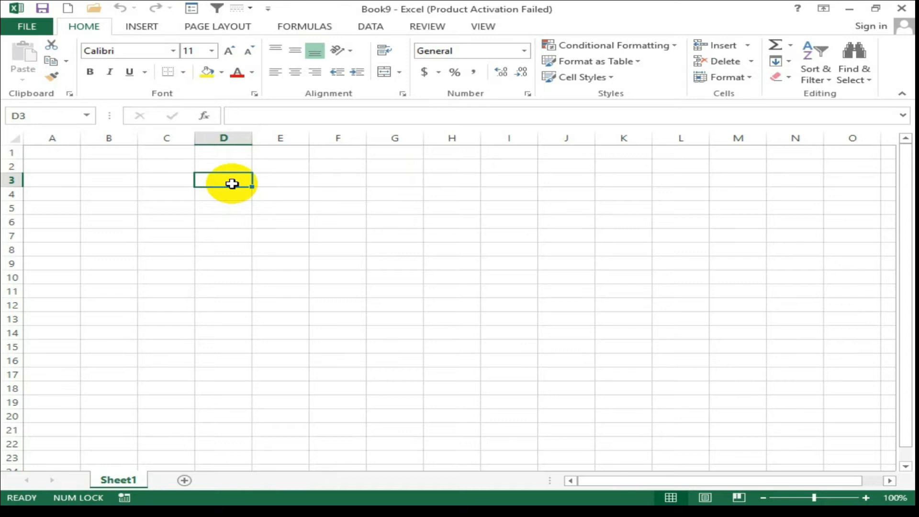
pyautogui.click(216, 164)
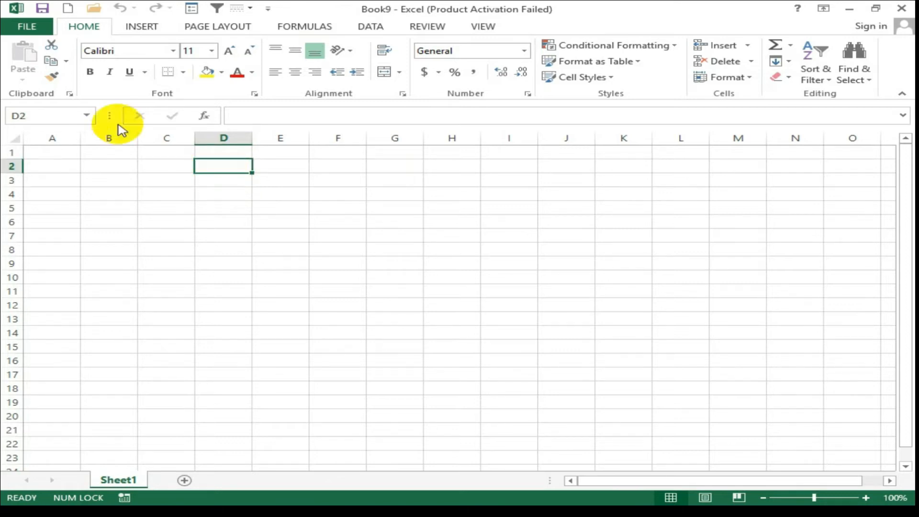
pyautogui.click(38, 30)
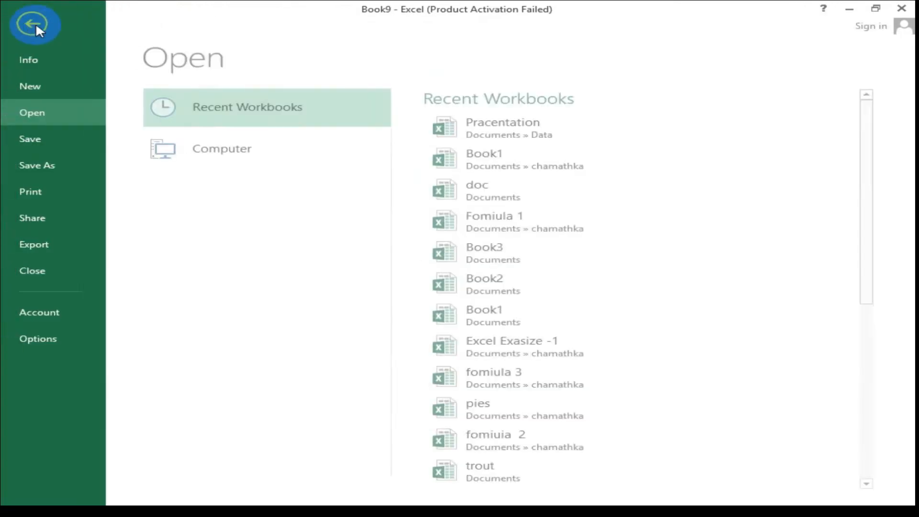
# Reach the Save As page in the backstage view and browse Computer for a save location.
pyautogui.click(53, 171)
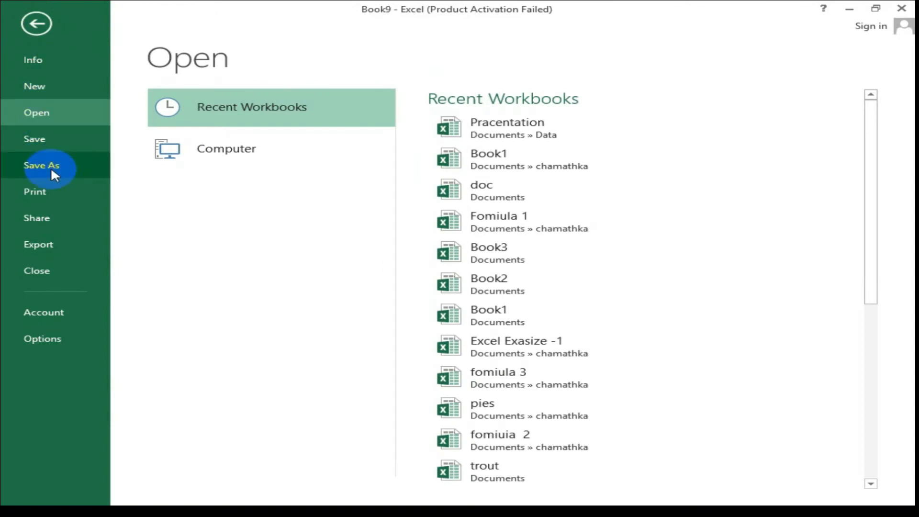
pyautogui.click(36, 17)
pyautogui.click(32, 24)
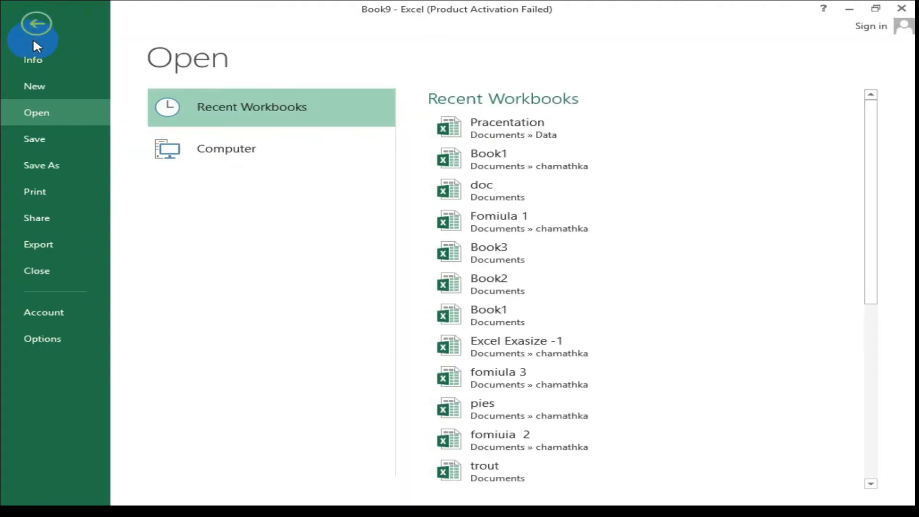
pyautogui.click(51, 165)
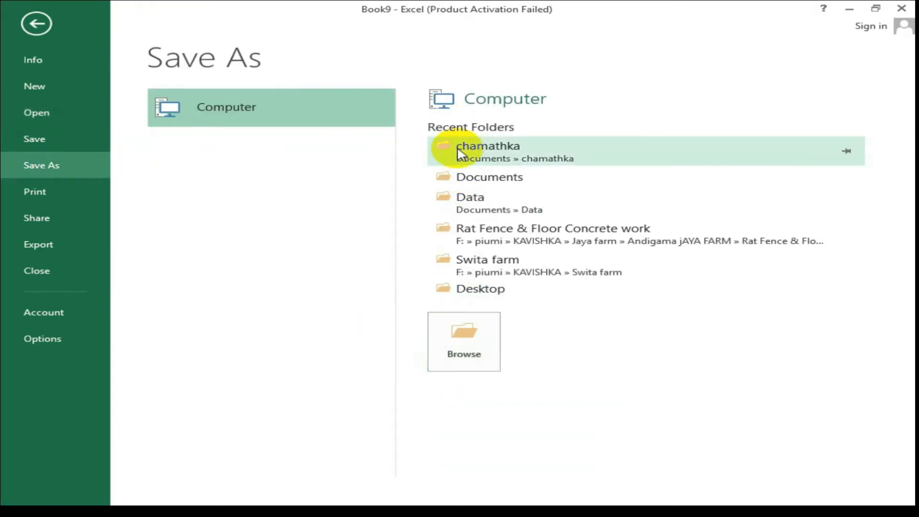
pyautogui.click(468, 343)
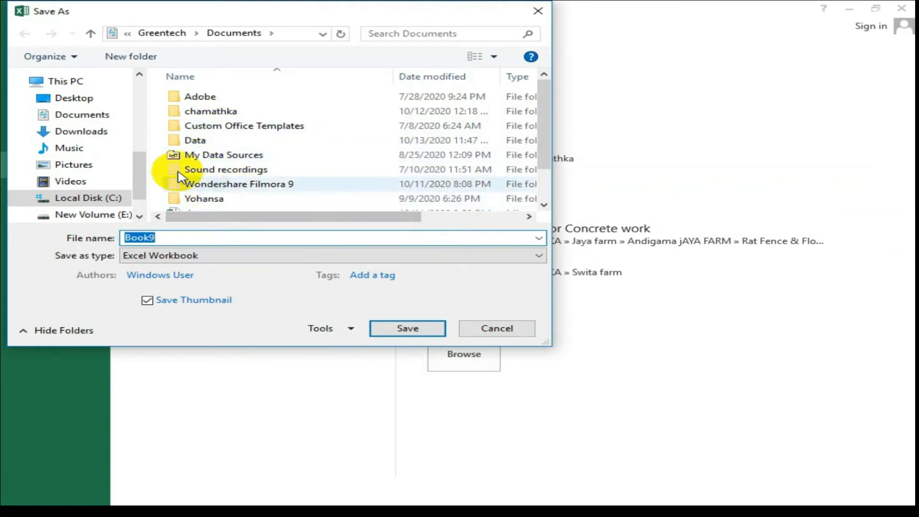
# Save the workbook in the Documents folder under the file name 'learn'.
pyautogui.click(95, 119)
pyautogui.doubleClick(168, 238)
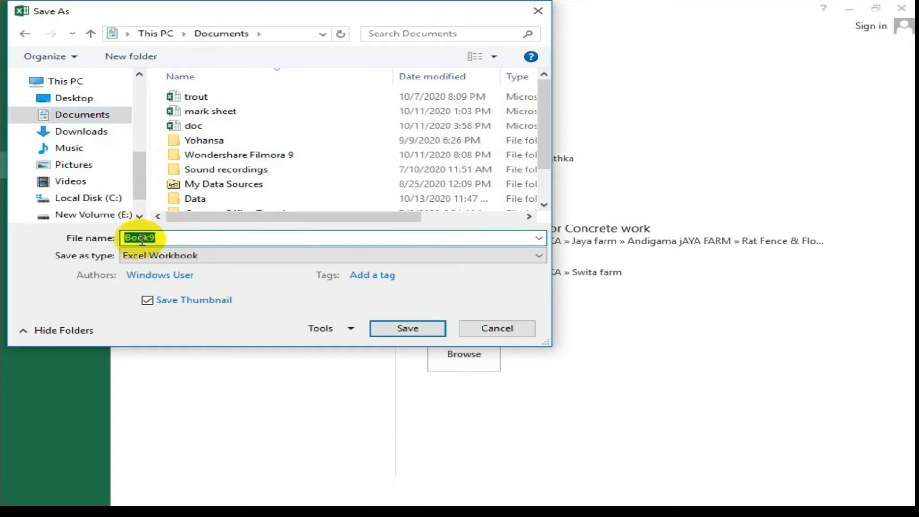
pyautogui.write('learn')
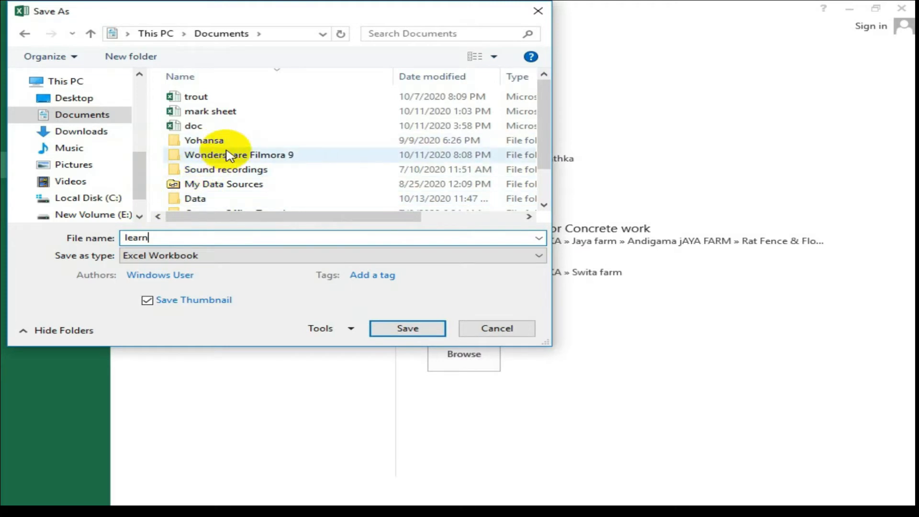
pyautogui.click(381, 328)
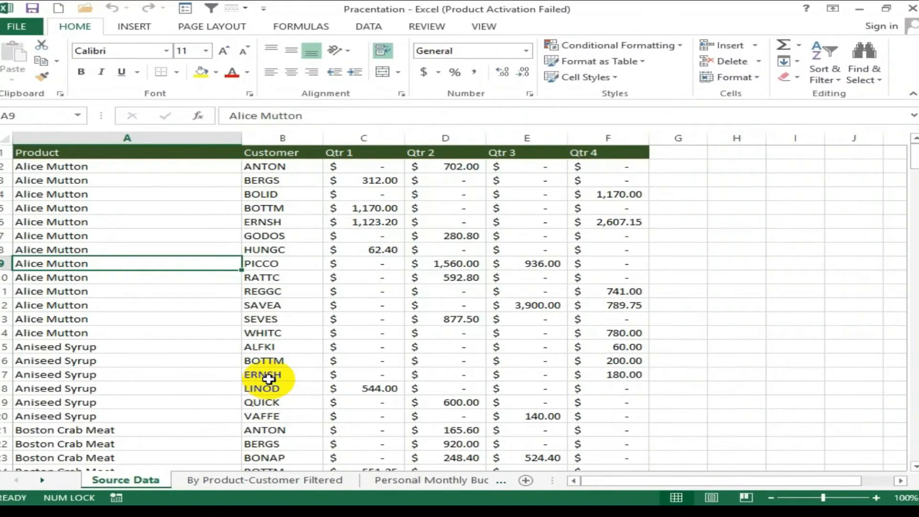
# Switch the Pracentation workbook to its By Product-Customer Filtered sheet.
pyautogui.click(261, 481)
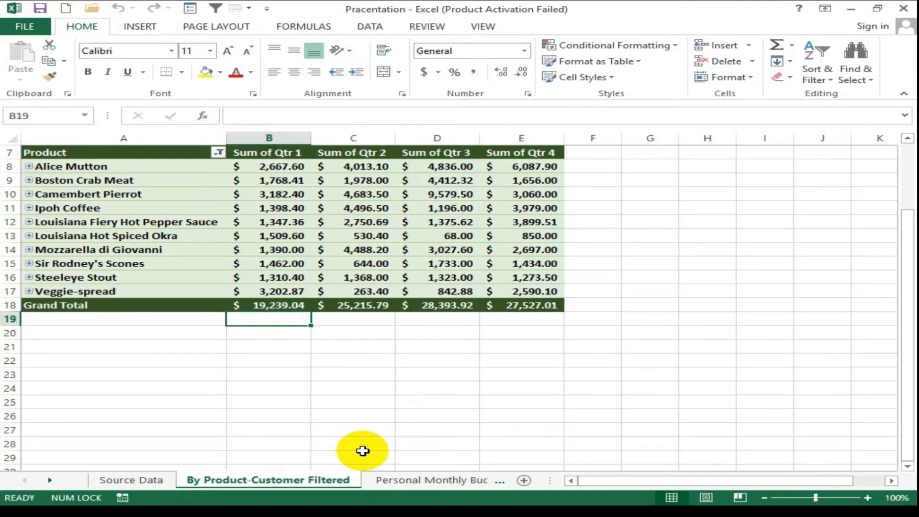
# Browse the Personal Monthly Budget, Expense Report, Billing Statement, Analyze and Precentation sheets.
pyautogui.click(390, 479)
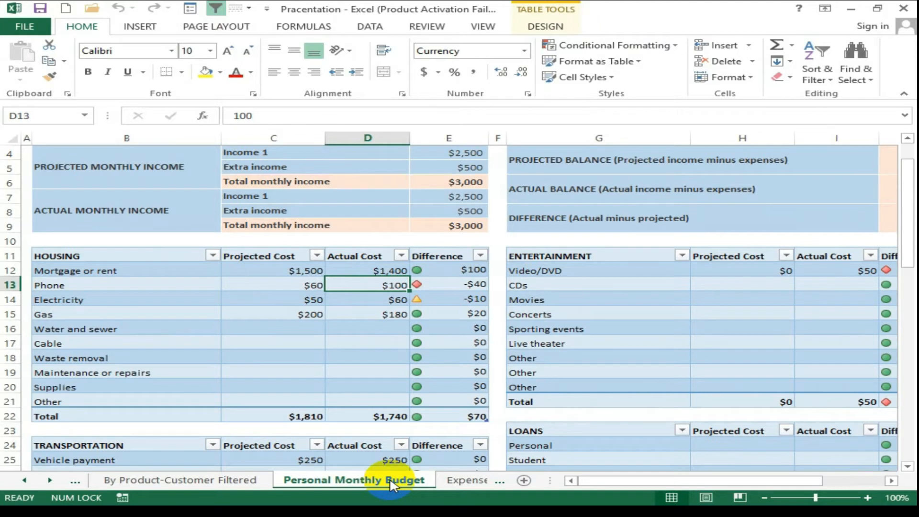
pyautogui.click(457, 483)
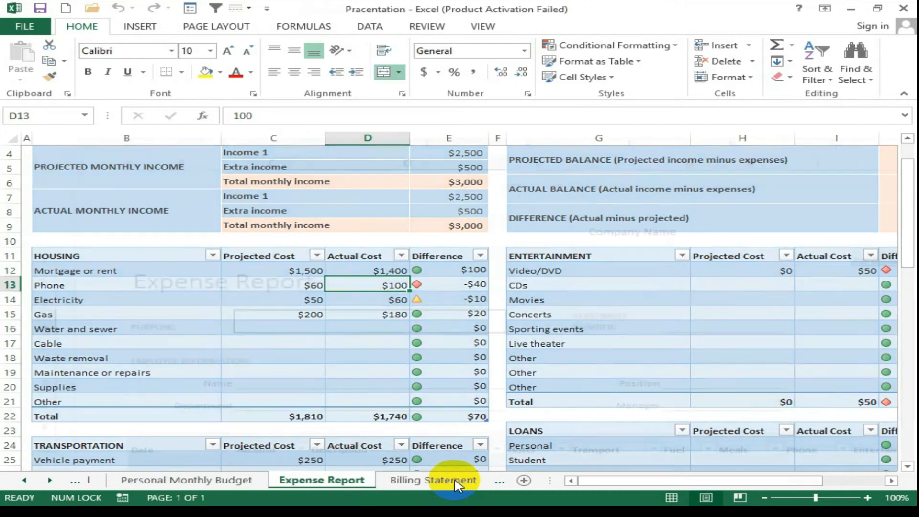
pyautogui.click(414, 482)
pyautogui.click(497, 482)
pyautogui.click(496, 483)
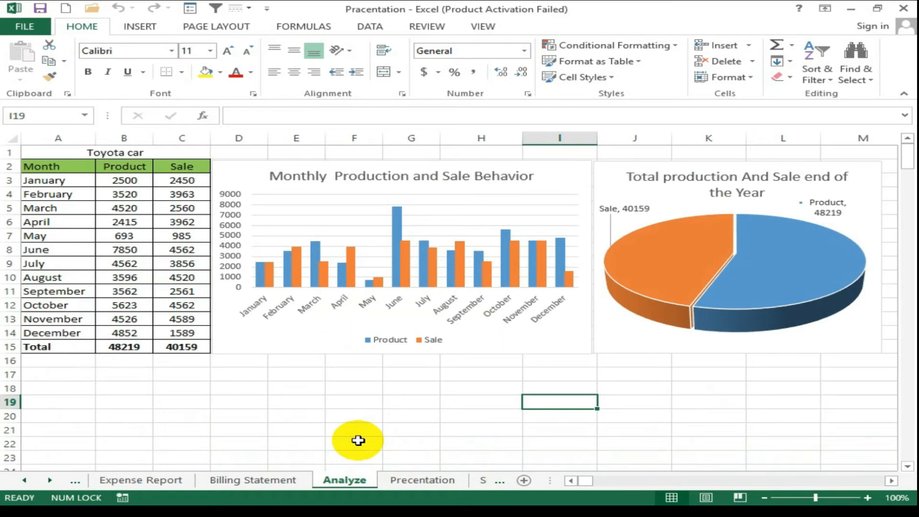
pyautogui.click(419, 480)
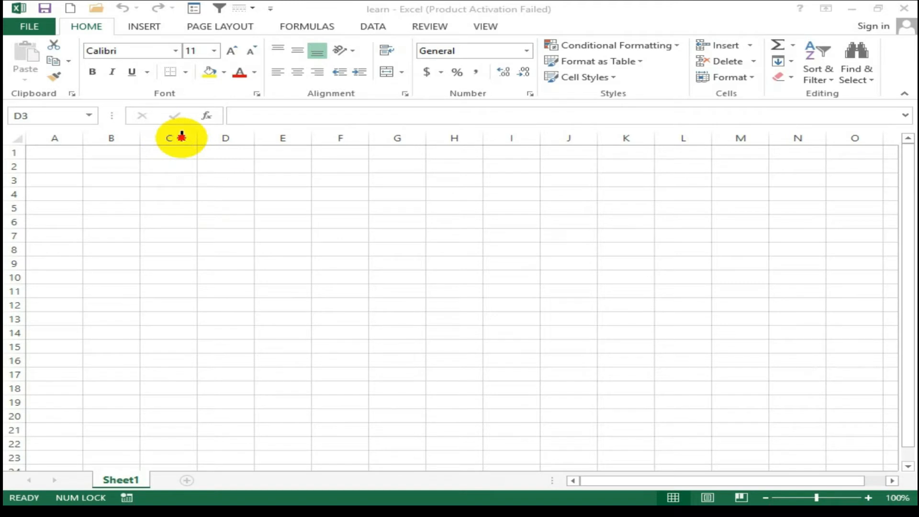
# Select column B on Sheet1 of the new Book1 workbook.
pyautogui.click(110, 137)
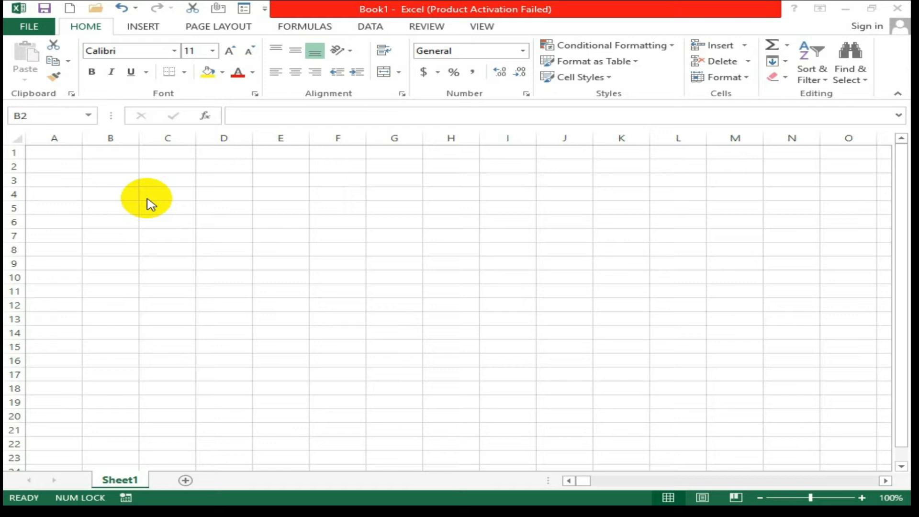
pyautogui.click(306, 151)
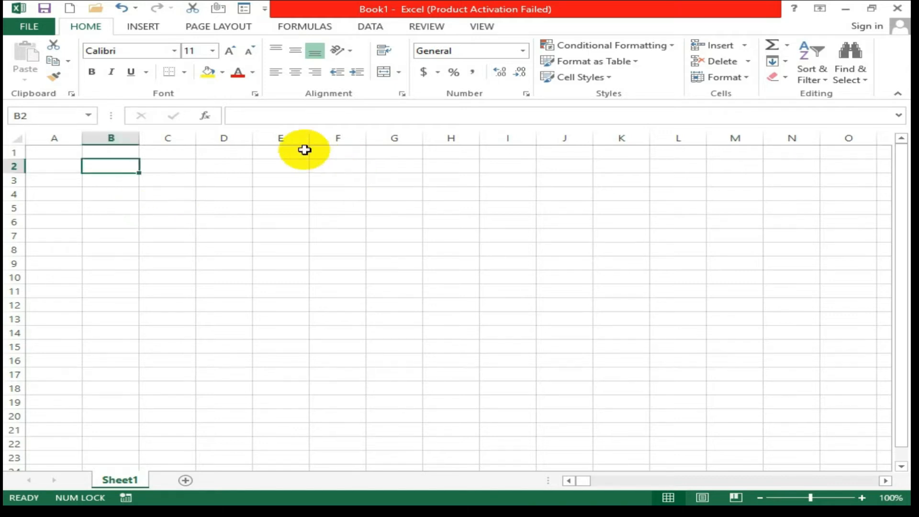
pyautogui.press('Right')
pyautogui.press('Right')
pyautogui.press('Right')
pyautogui.press('Right')
pyautogui.press('Right')
pyautogui.press('Right')
pyautogui.press('Right')
pyautogui.press('Right')
pyautogui.press('Right')
pyautogui.press('Right')
pyautogui.press('Right')
pyautogui.press('Right')
pyautogui.press('Right')
pyautogui.press('Right')
pyautogui.press('Right')
pyautogui.press('Right')
pyautogui.press('Right')
pyautogui.press('Right')
pyautogui.press('Right')
pyautogui.press('Right')
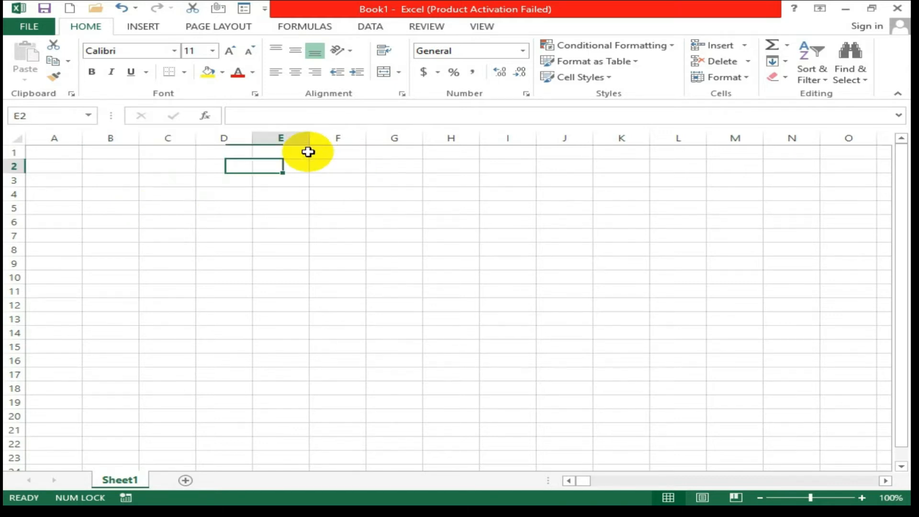
pyautogui.press('Right')
pyautogui.press('Right')
pyautogui.press('Right')
pyautogui.press('Right')
pyautogui.press('Right')
pyautogui.press('Left')
pyautogui.press('Left')
pyautogui.press('Left')
pyautogui.press('Left')
pyautogui.press('Left')
pyautogui.press('Left')
pyautogui.press('Left')
pyautogui.press('Left')
pyautogui.press('Left')
pyautogui.press('Left')
pyautogui.press('Left')
pyautogui.press('Left')
pyautogui.press('Left')
pyautogui.press('Left')
pyautogui.press('Left')
pyautogui.press('Left')
pyautogui.press('Left')
pyautogui.press('Left')
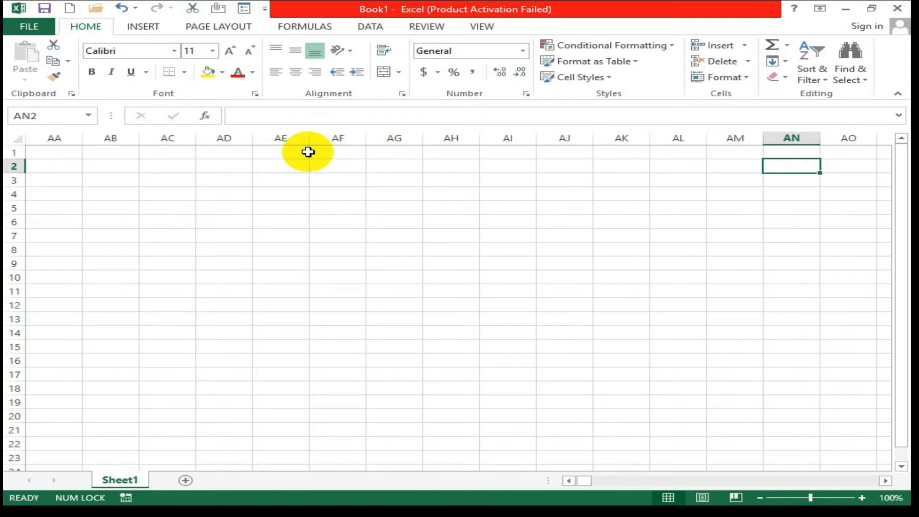
pyautogui.press('Right')
pyautogui.press('Right')
pyautogui.press('Right')
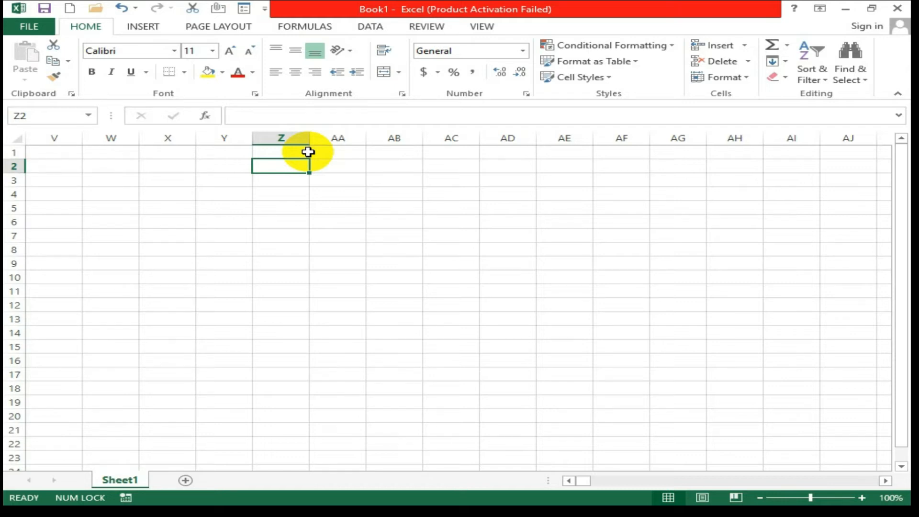
pyautogui.press('Right')
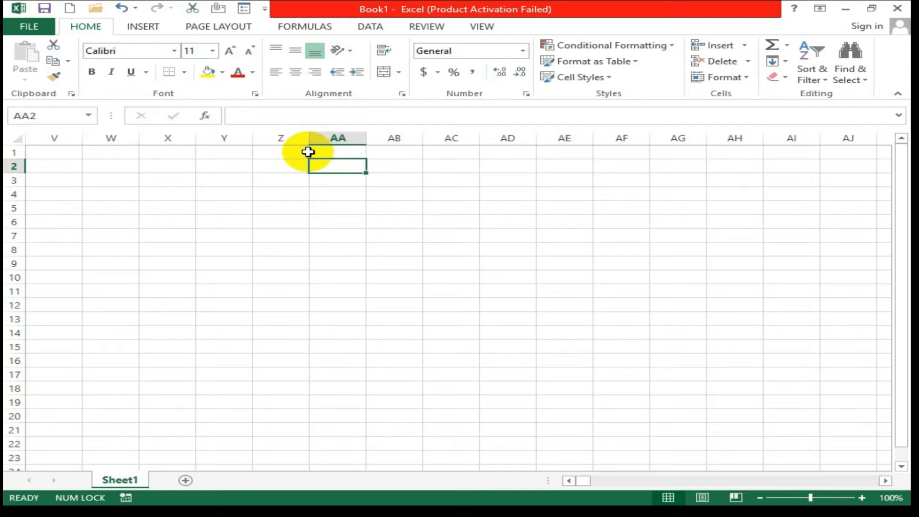
pyautogui.press('Right')
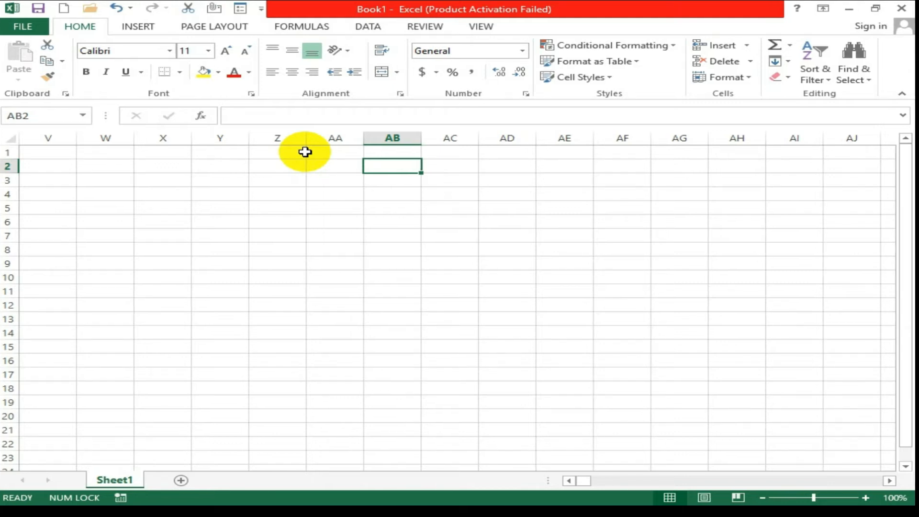
pyautogui.click(104, 152)
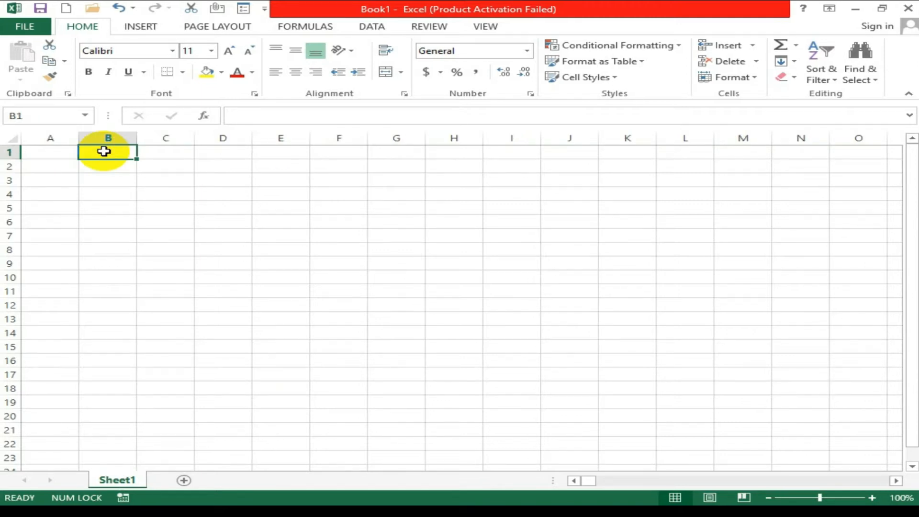
# Select column B, then all of row 3 on the sheet.
pyautogui.click(104, 138)
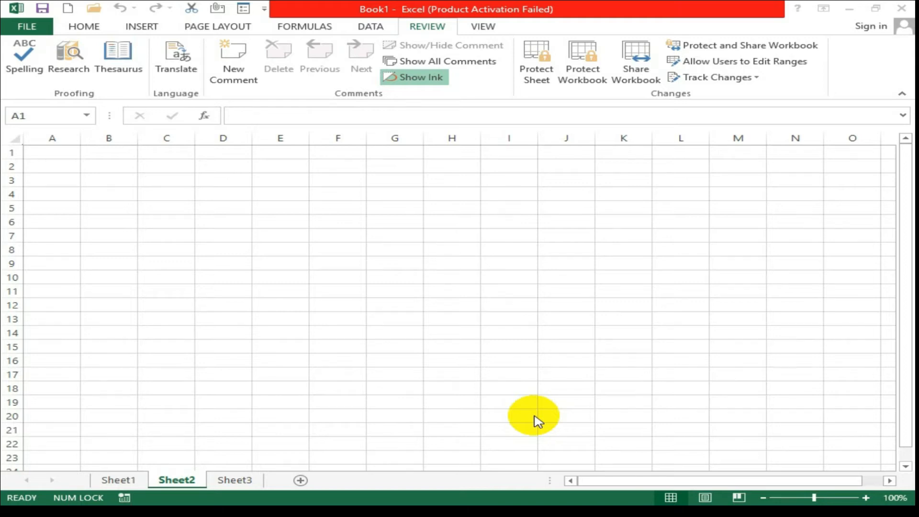
pyautogui.click(11, 181)
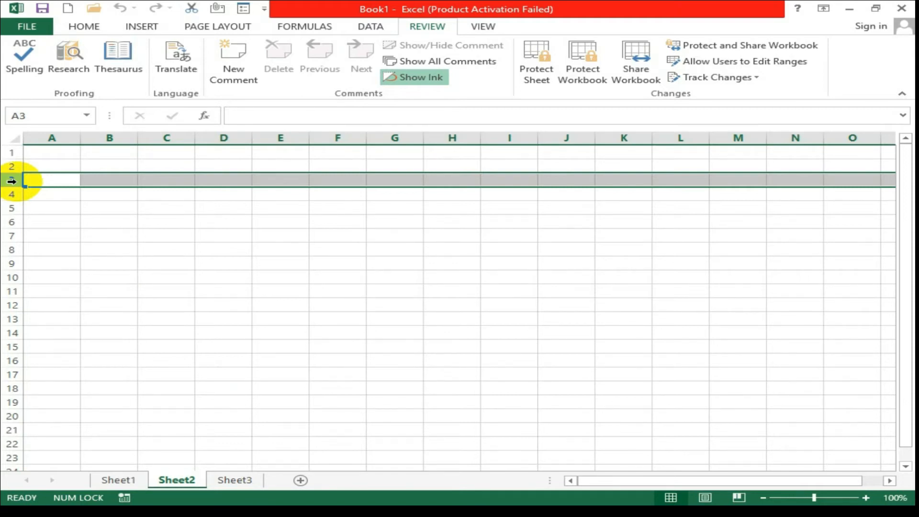
# Fill column B and row 2 with yellow from the Home Fill Color menu.
pyautogui.click(110, 138)
pyautogui.click(90, 28)
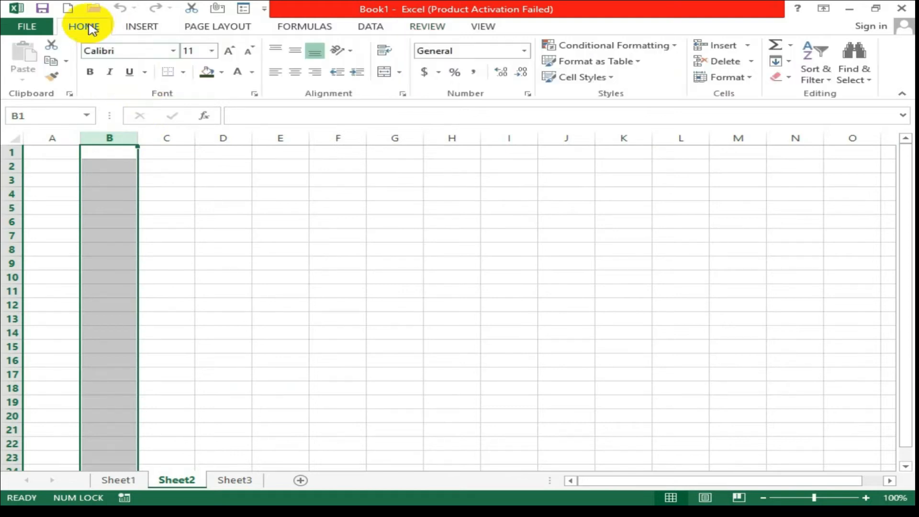
pyautogui.click(222, 72)
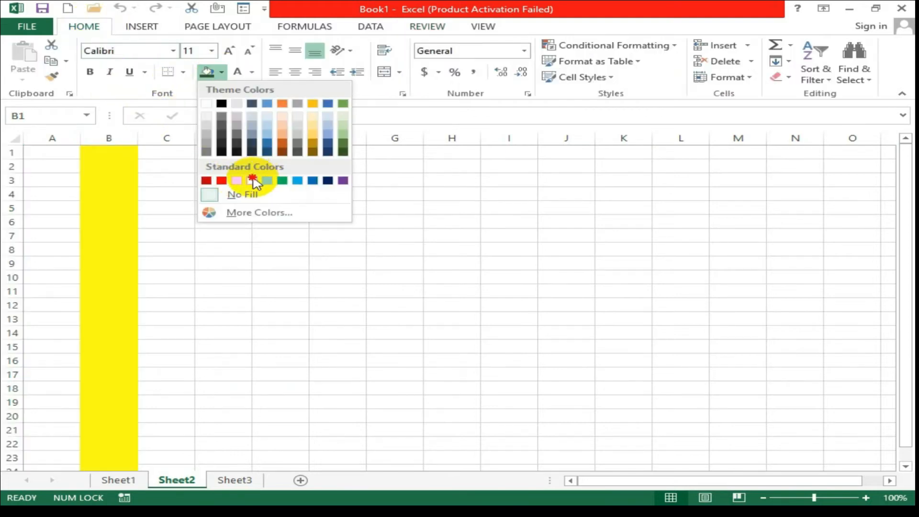
pyautogui.click(252, 180)
pyautogui.click(11, 166)
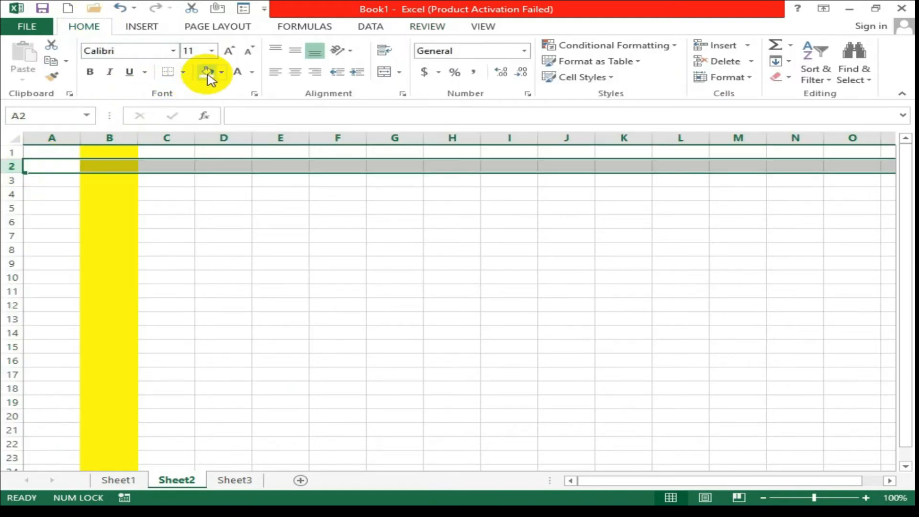
pyautogui.click(207, 72)
# Fill cell B2 green, then reselect B2.
pyautogui.click(115, 166)
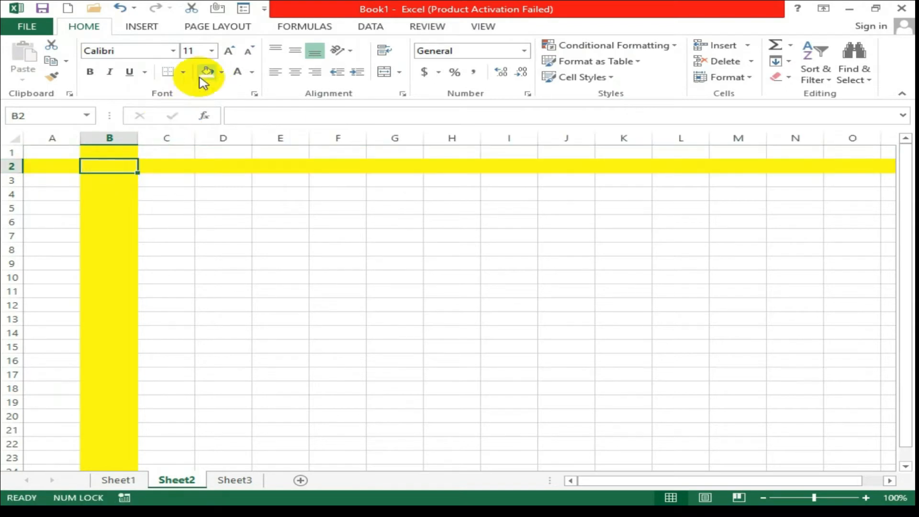
pyautogui.click(221, 72)
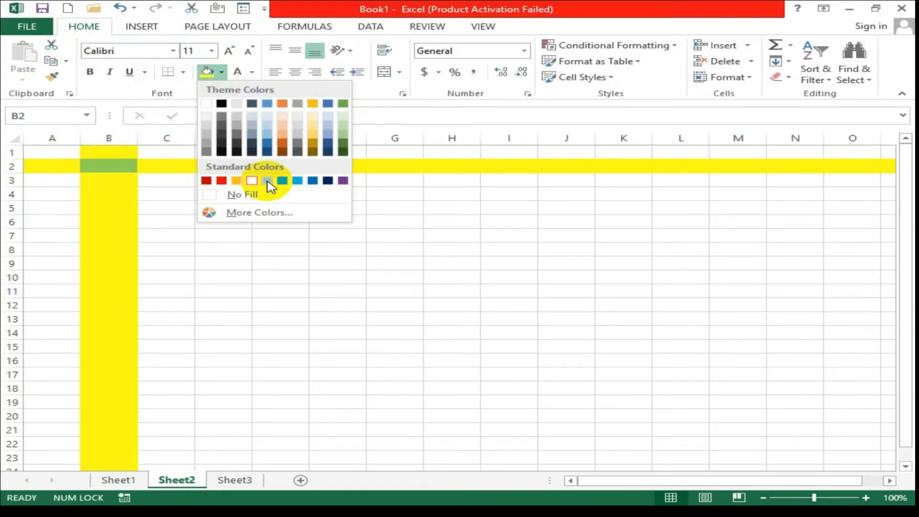
pyautogui.click(268, 180)
pyautogui.click(172, 194)
pyautogui.click(103, 166)
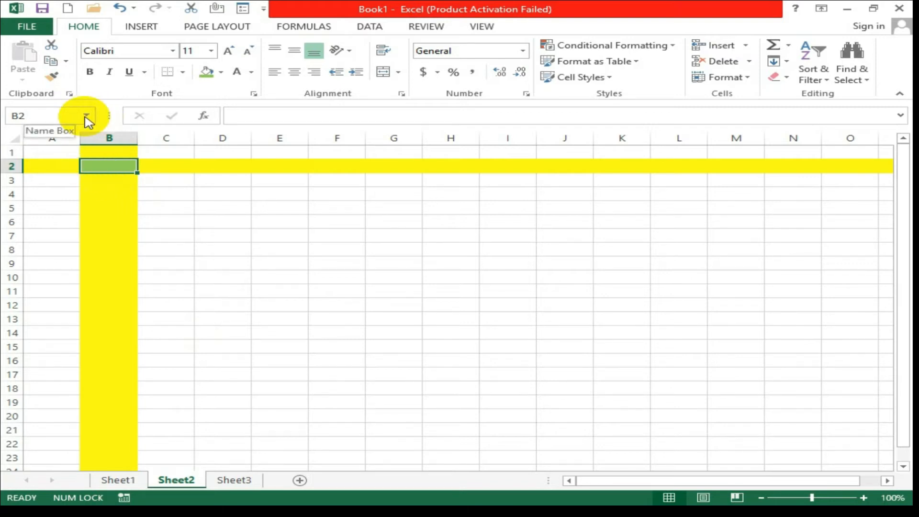
pyautogui.click(162, 191)
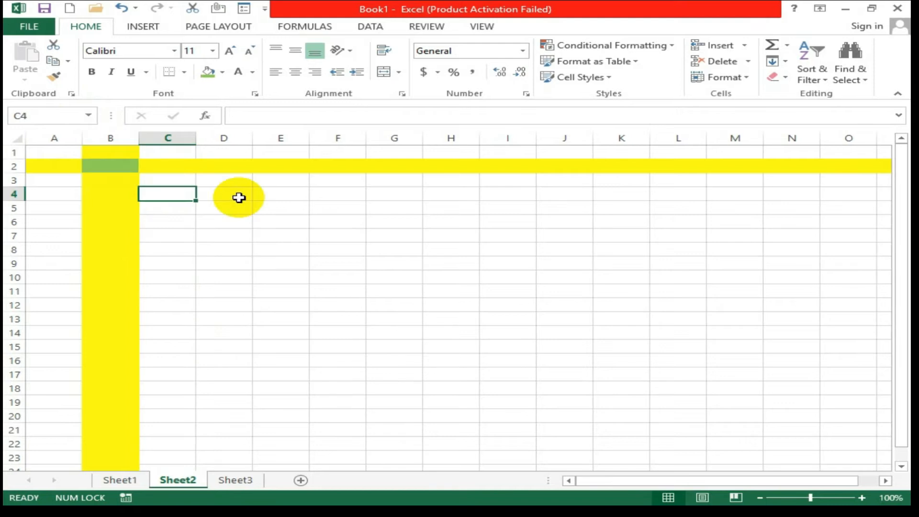
pyautogui.moveTo(225, 197)
pyautogui.mouseDown()
pyautogui.moveTo(239, 205)
pyautogui.moveTo(227, 196)
pyautogui.mouseUp()
pyautogui.click(274, 199)
pyautogui.click(234, 207)
pyautogui.click(305, 218)
pyautogui.click(358, 233)
pyautogui.click(265, 223)
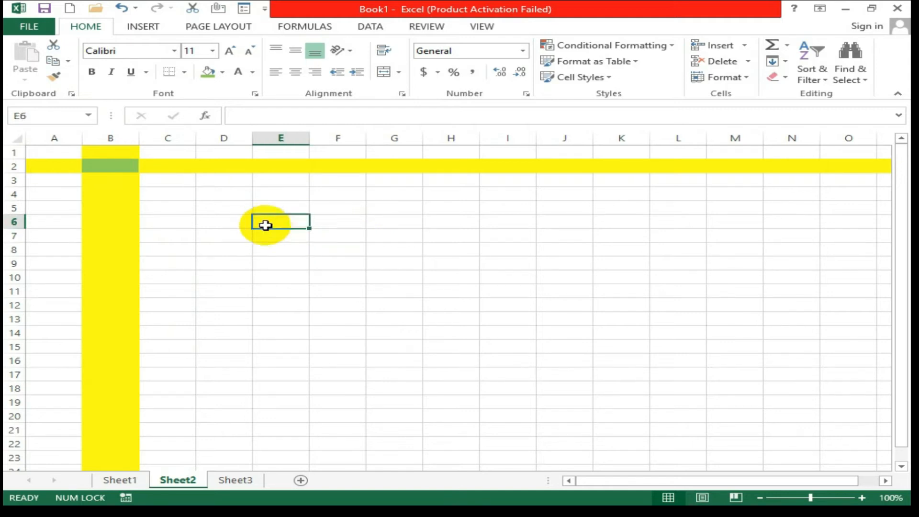
pyautogui.click(230, 229)
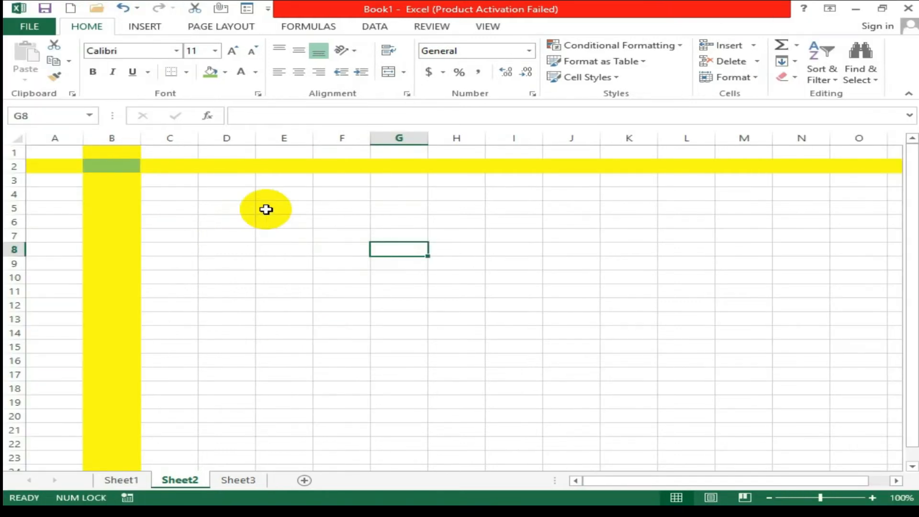
pyautogui.click(268, 197)
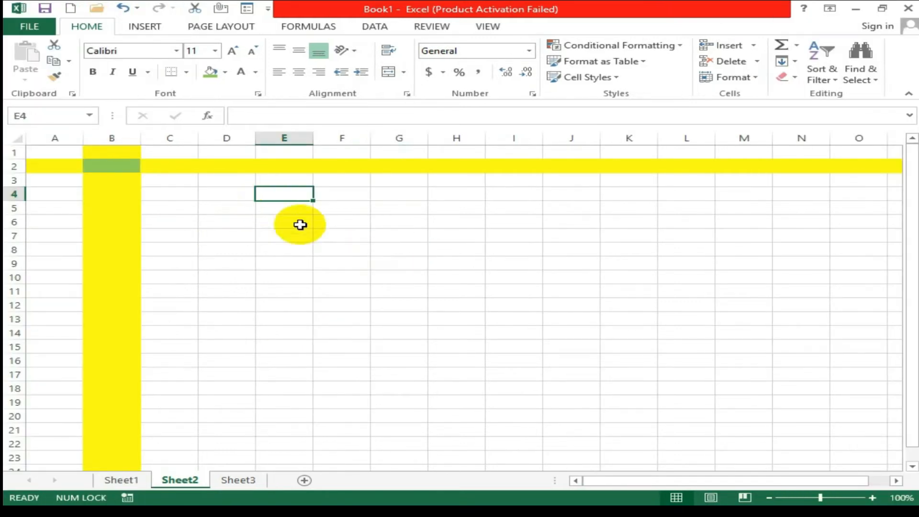
pyautogui.click(349, 234)
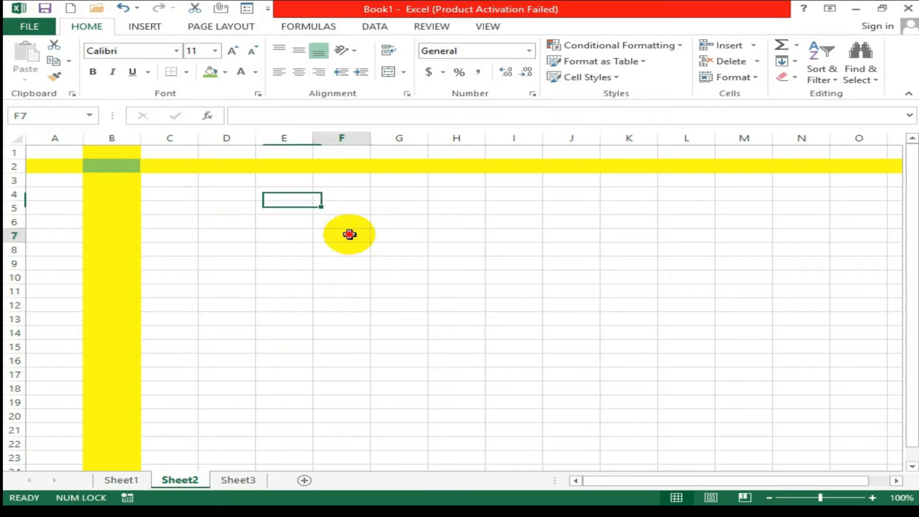
pyautogui.click(389, 255)
pyautogui.click(226, 222)
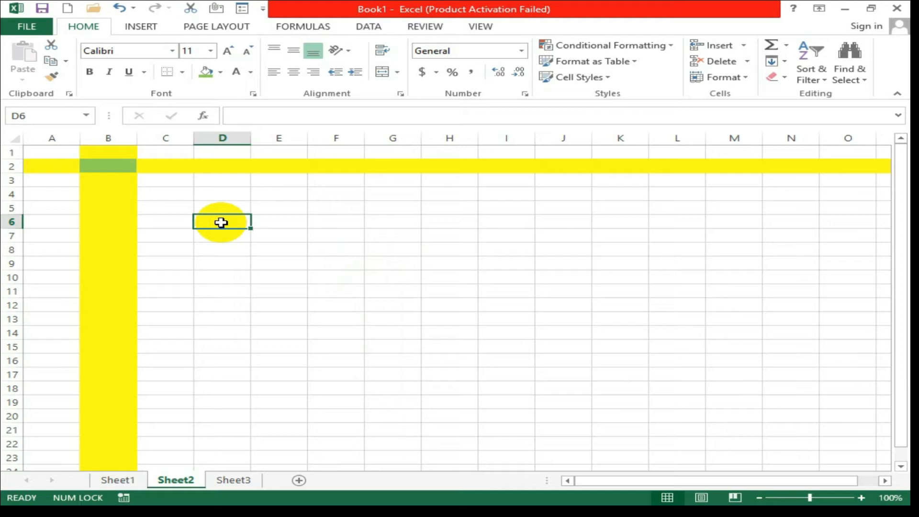
pyautogui.click(276, 225)
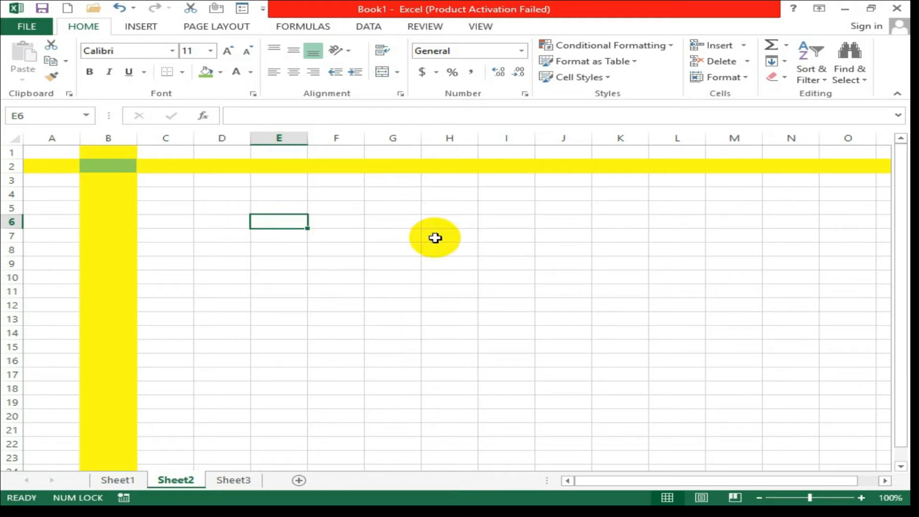
pyautogui.click(401, 222)
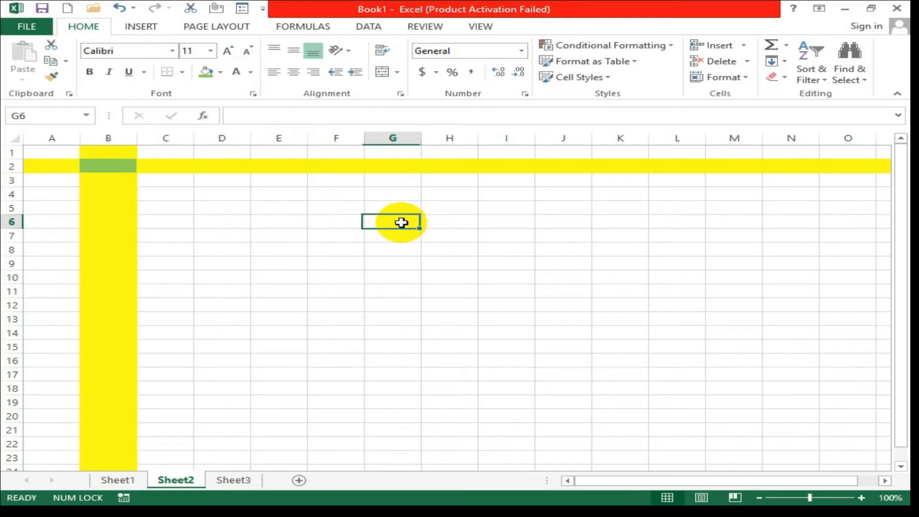
pyautogui.click(435, 261)
pyautogui.click(264, 317)
pyautogui.click(506, 343)
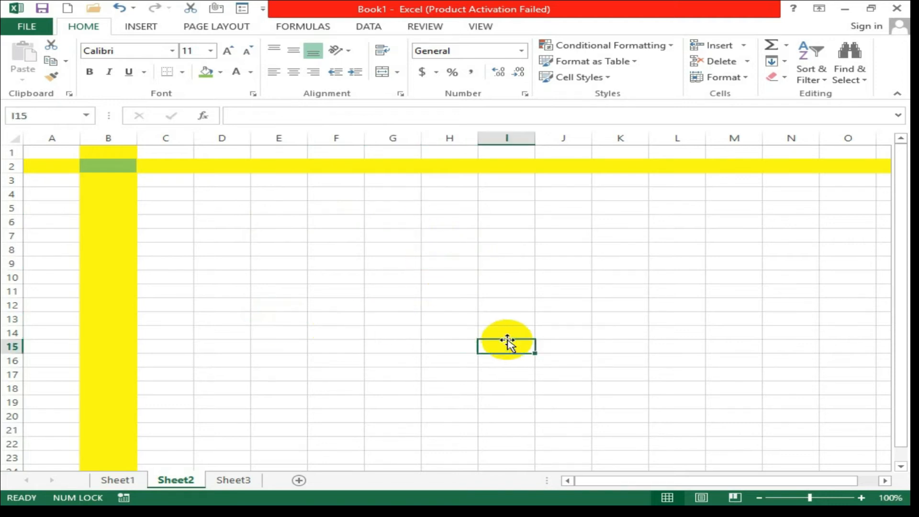
pyautogui.click(312, 261)
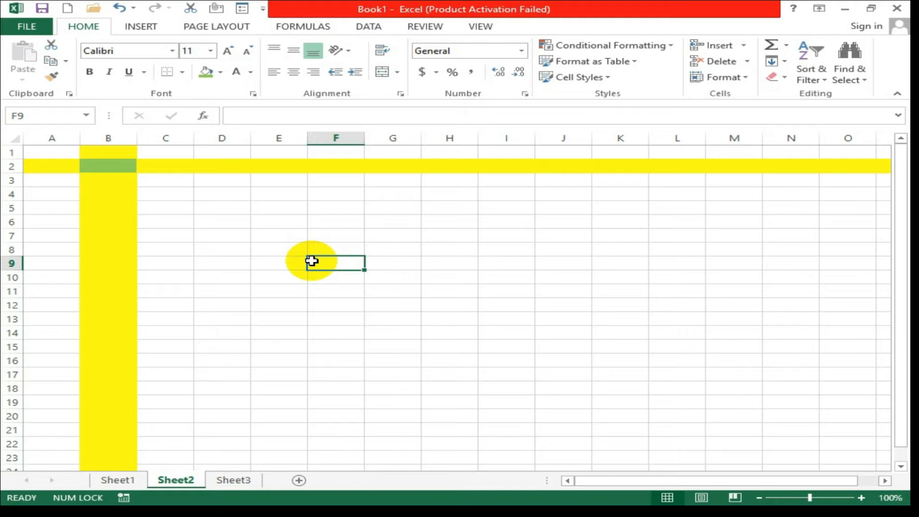
pyautogui.press('Up')
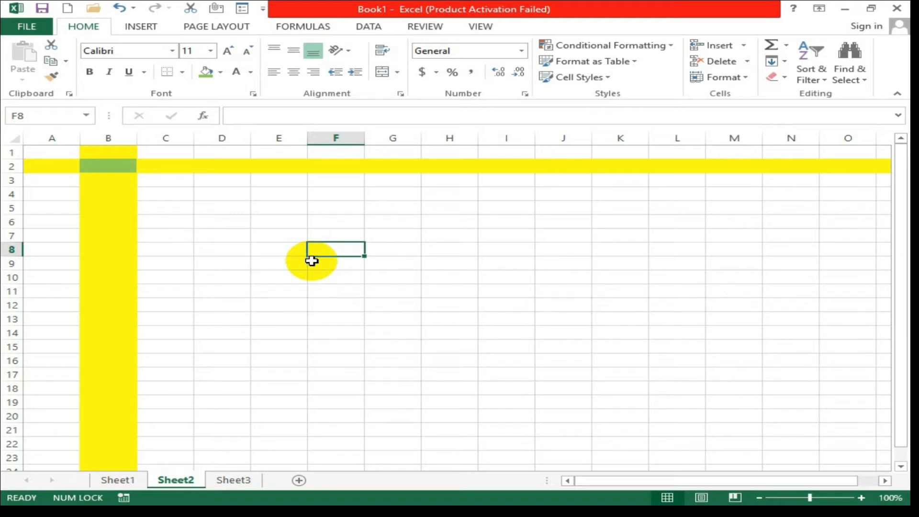
pyautogui.press('Down')
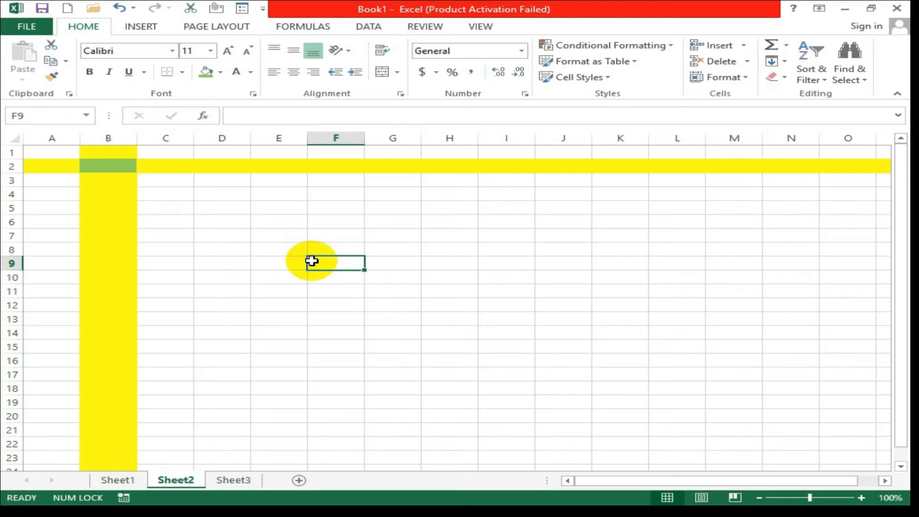
pyautogui.press('Right')
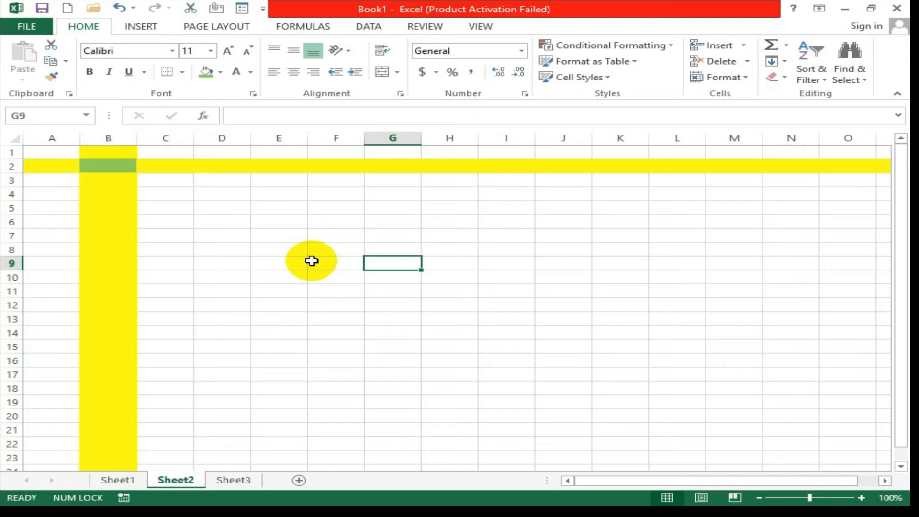
pyautogui.press('Left')
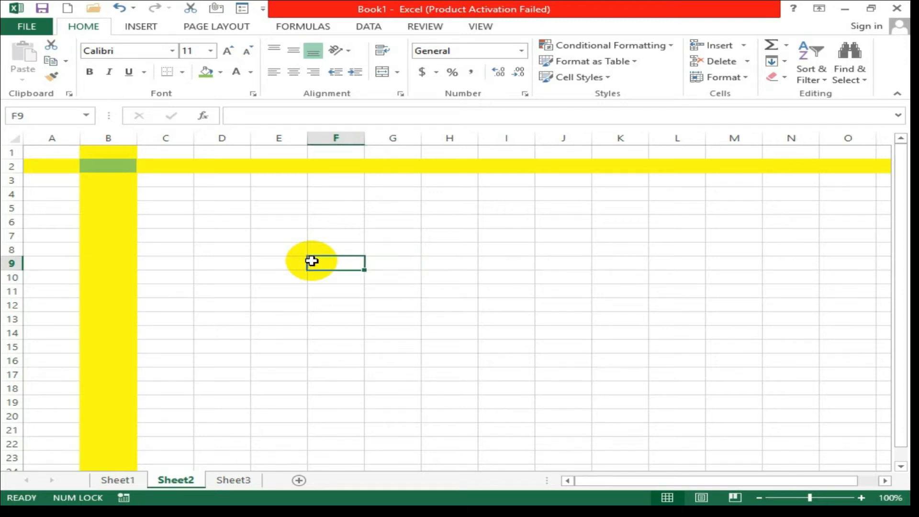
pyautogui.click(390, 221)
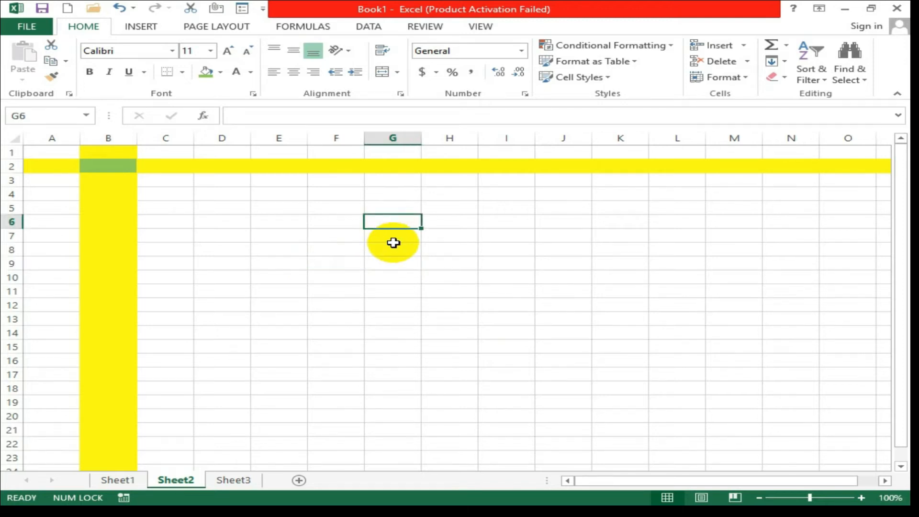
pyautogui.click(328, 226)
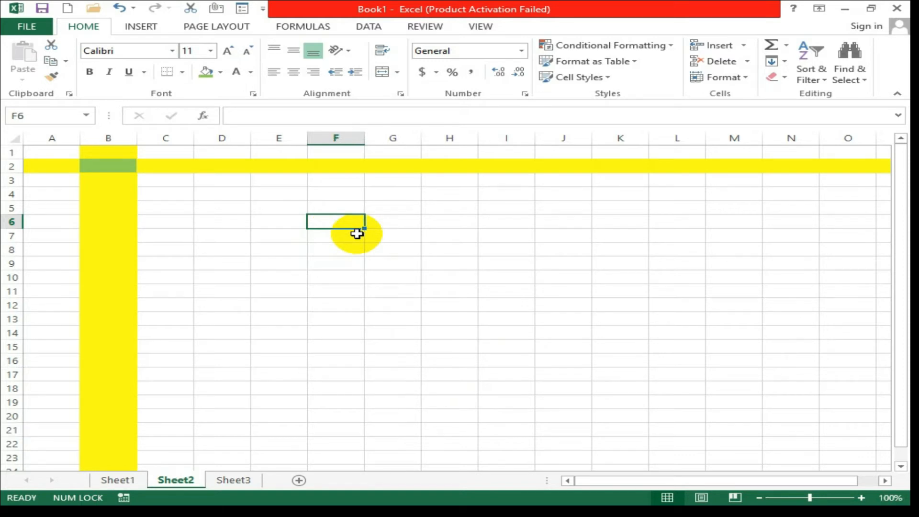
pyautogui.press('Right')
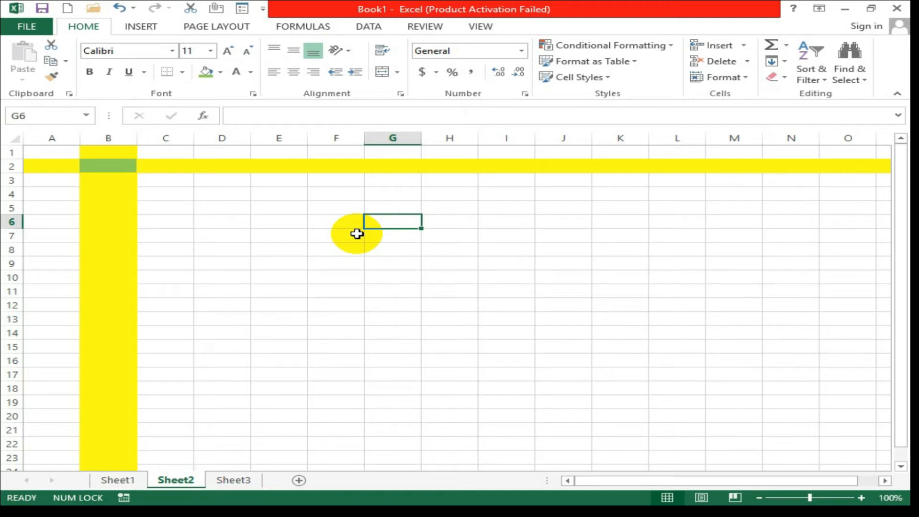
pyautogui.press('Up')
pyautogui.press('Up')
pyautogui.press('Up')
pyautogui.press('Up')
pyautogui.press('Up')
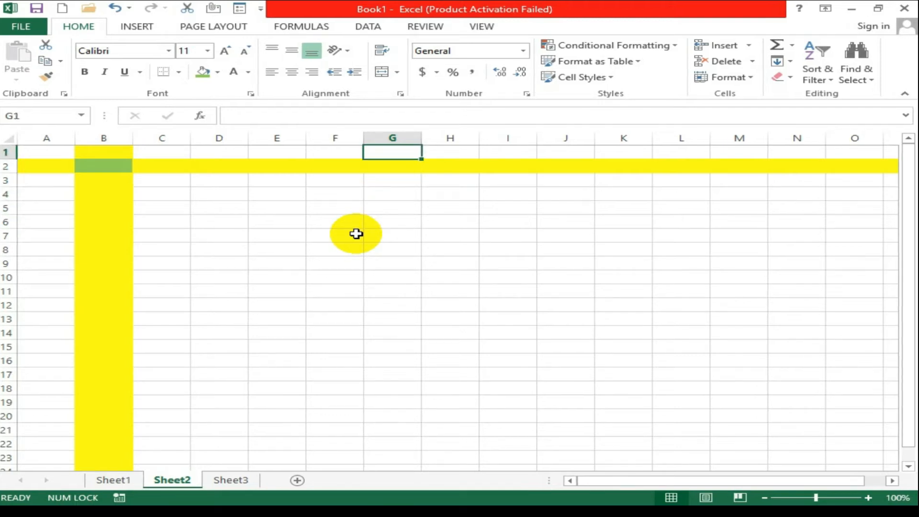
pyautogui.press('End')
pyautogui.press('Right')
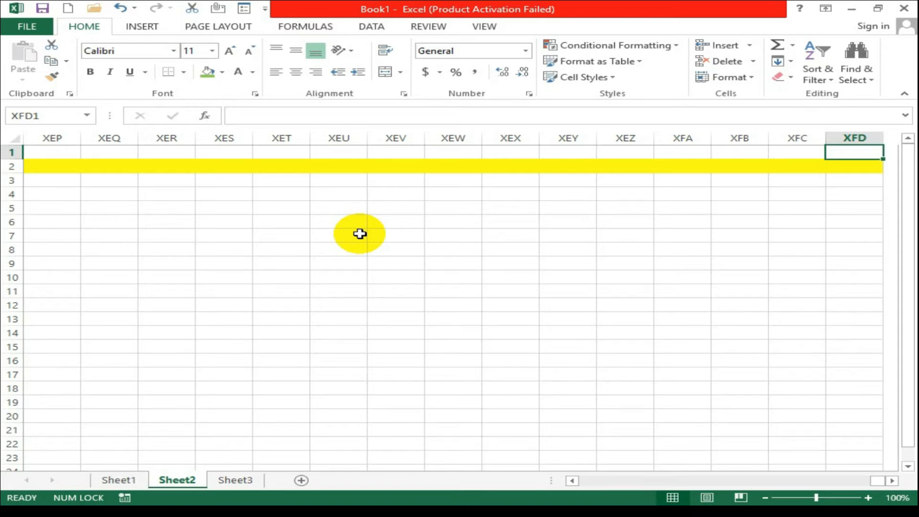
pyautogui.hotkey('ctrl', 'Home')
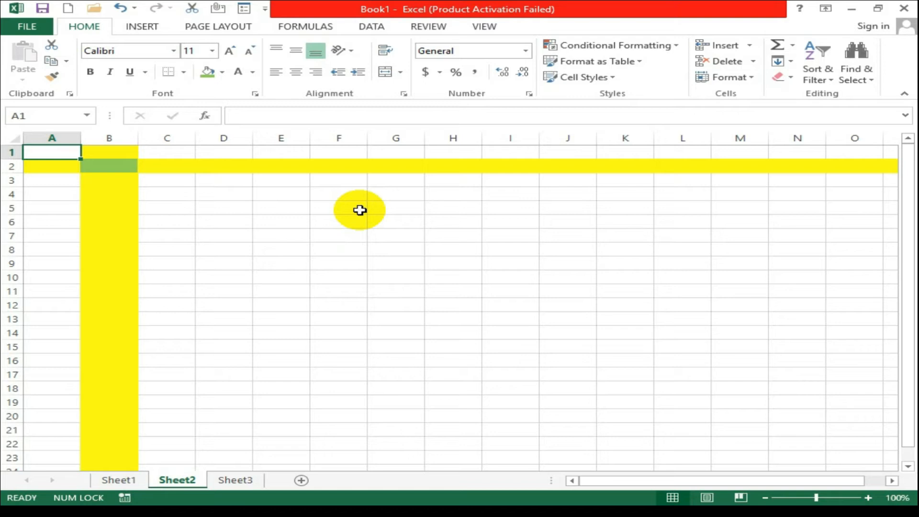
pyautogui.press('End')
pyautogui.press('Down')
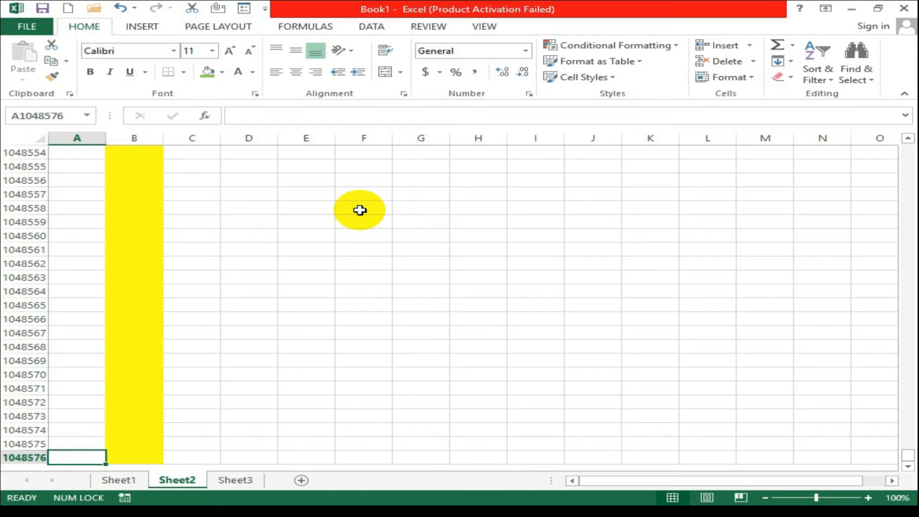
pyautogui.hotkey('ctrl', 'Up')
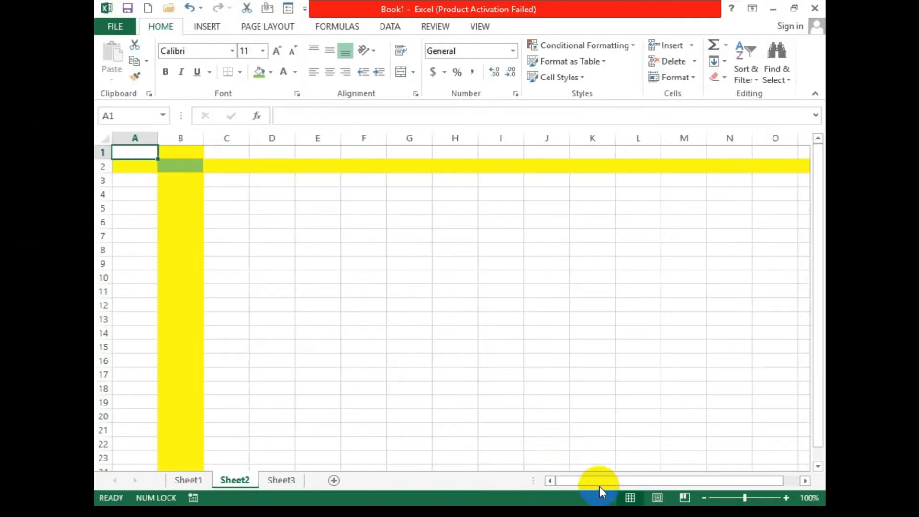
# Scroll Sheet2 right, left, up and down to inspect it, selecting cell F51 along the way.
pyautogui.moveTo(818, 276); pyautogui.dragTo(819, 315)
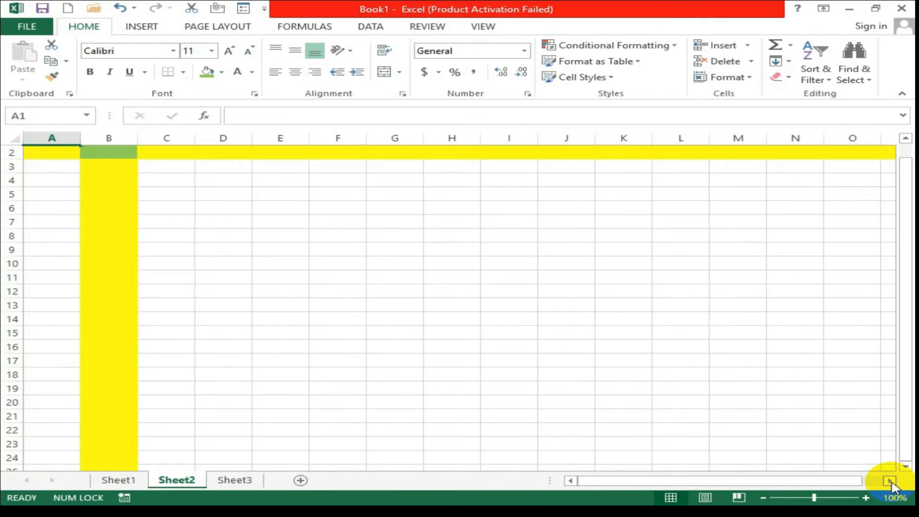
pyautogui.click(889, 481)
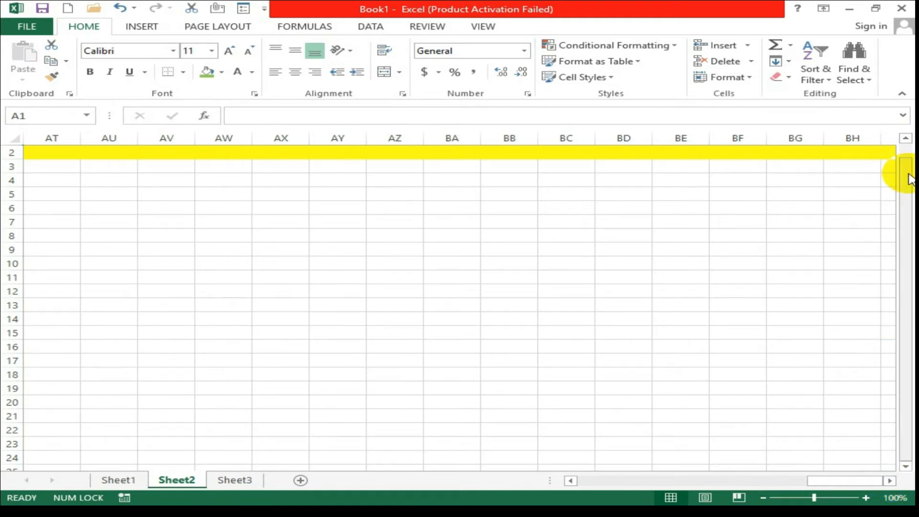
pyautogui.click(570, 481)
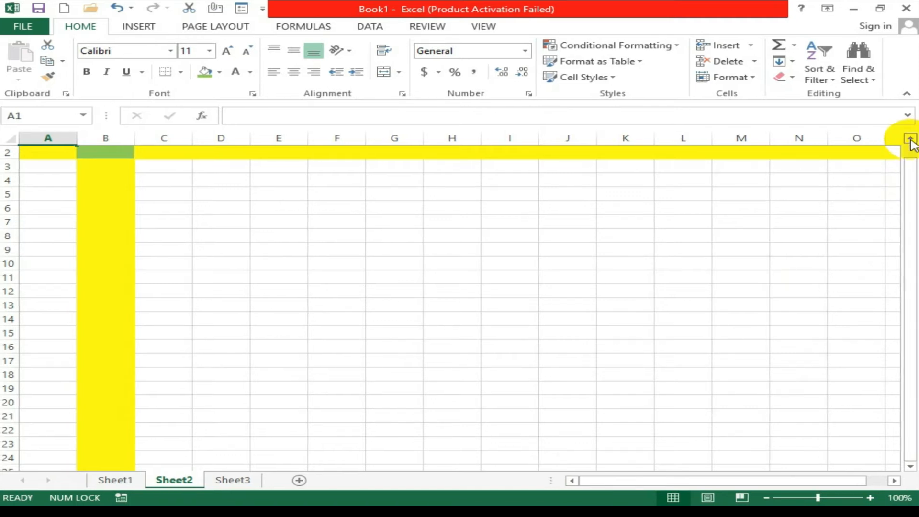
pyautogui.click(910, 139)
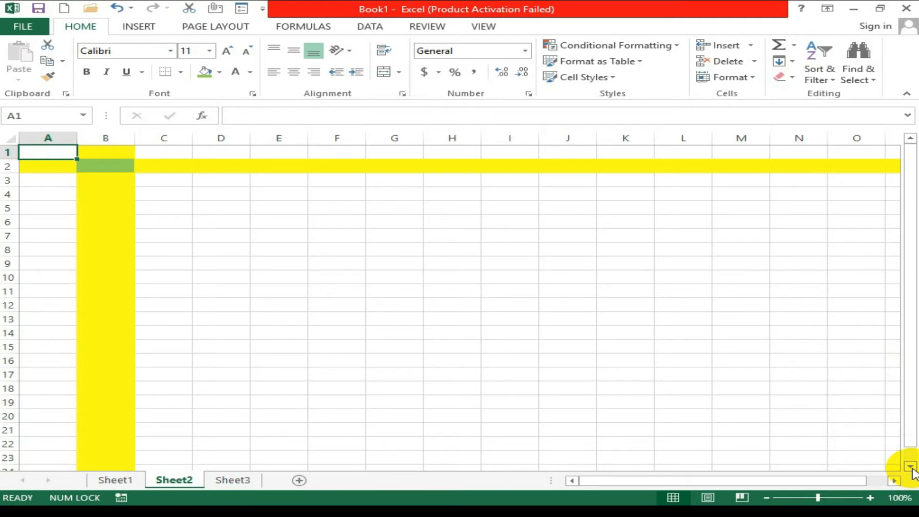
pyautogui.click(911, 468)
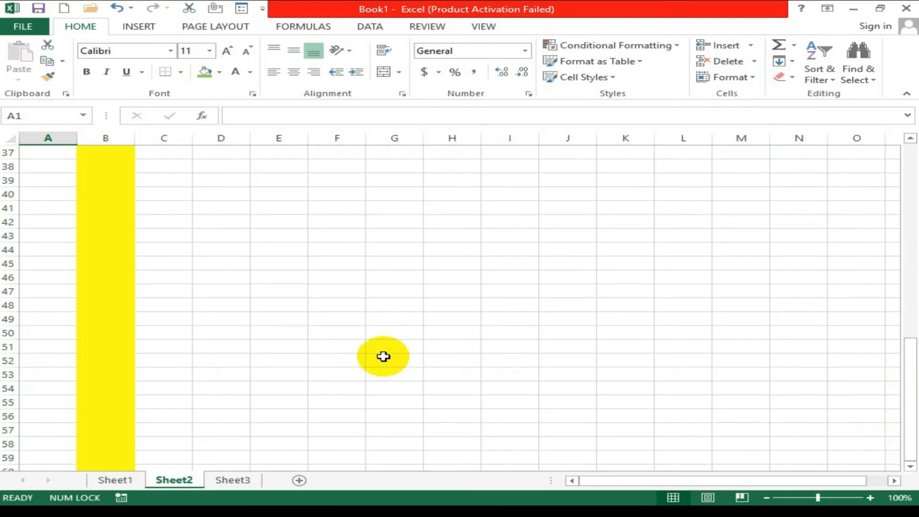
pyautogui.click(358, 350)
pyautogui.moveTo(604, 487); pyautogui.dragTo(899, 168)
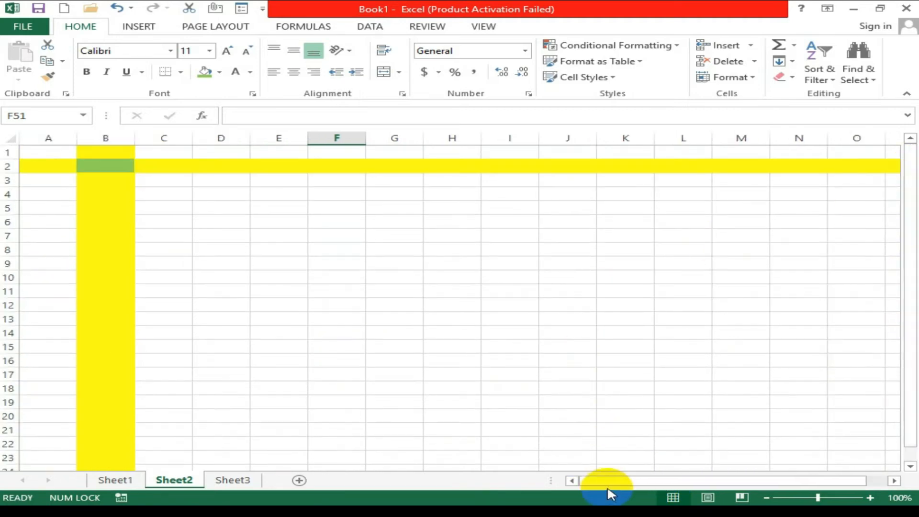
pyautogui.moveTo(601, 487); pyautogui.dragTo(641, 487)
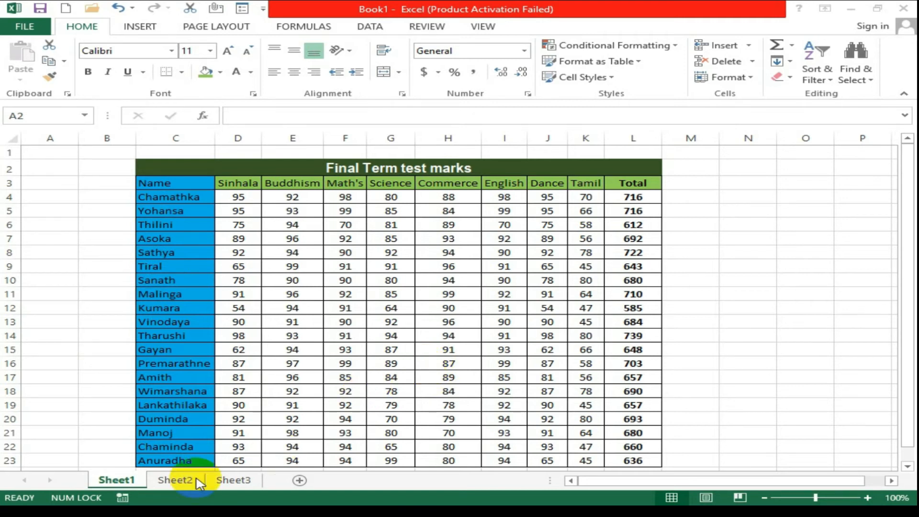
# Insert a blank worksheet, Sheet7, ahead of Sheet1 from the Sheet1 tab's Insert option.
pyautogui.click(114, 486)
pyautogui.rightClick(114, 483)
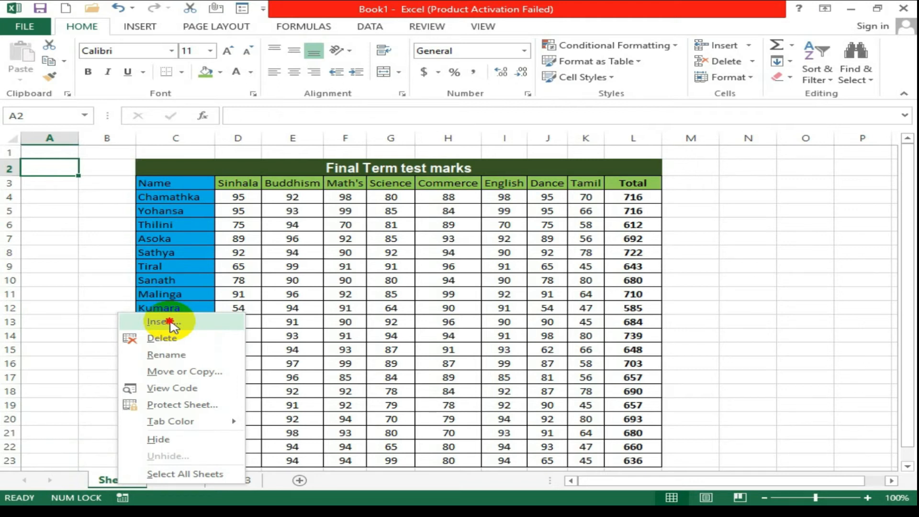
pyautogui.click(172, 323)
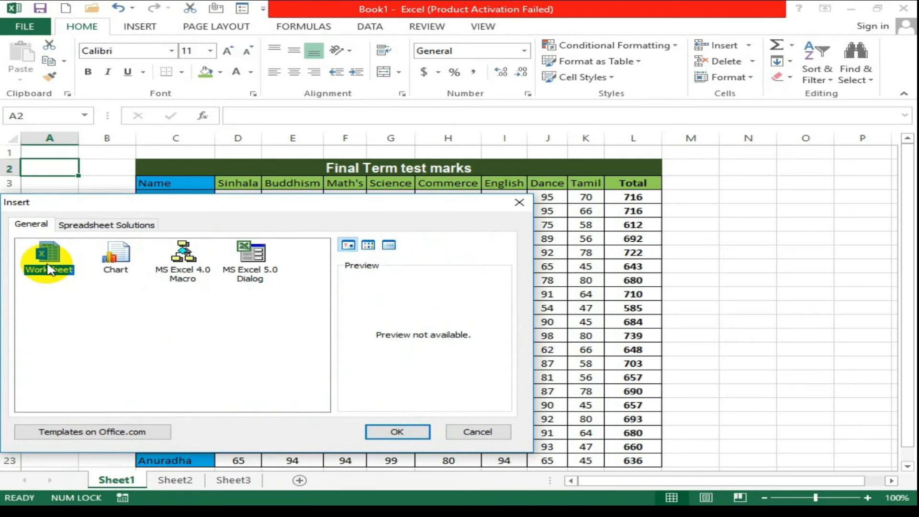
pyautogui.click(395, 432)
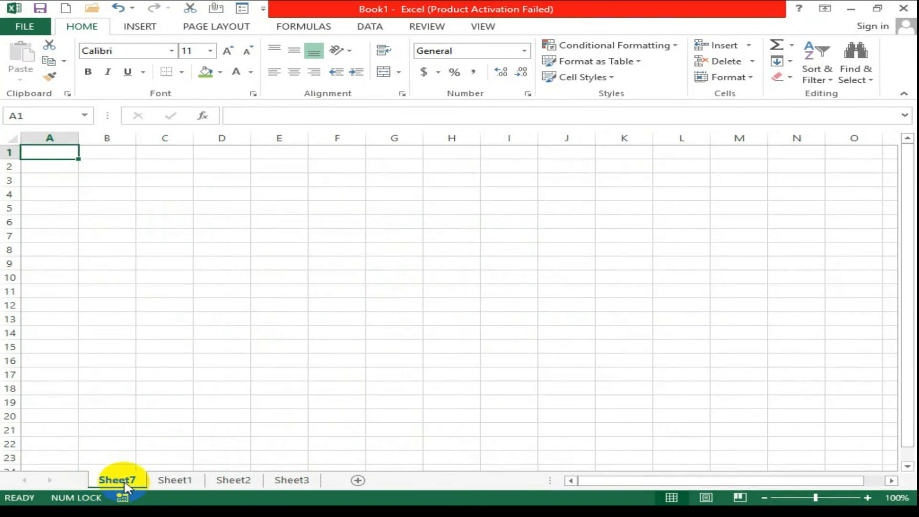
# Delete the blank Sheet7 tab, leaving Sheet1, Sheet2 and Sheet3.
pyautogui.click(174, 482)
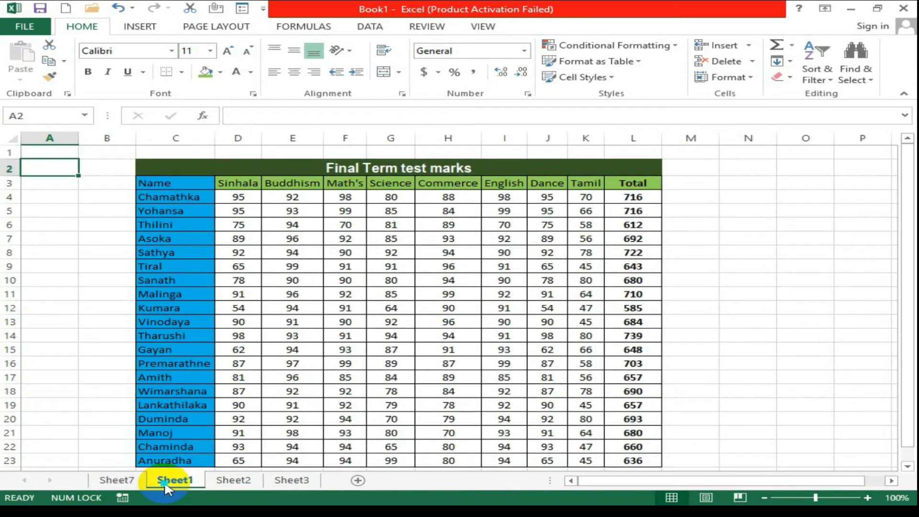
pyautogui.rightClick(168, 485)
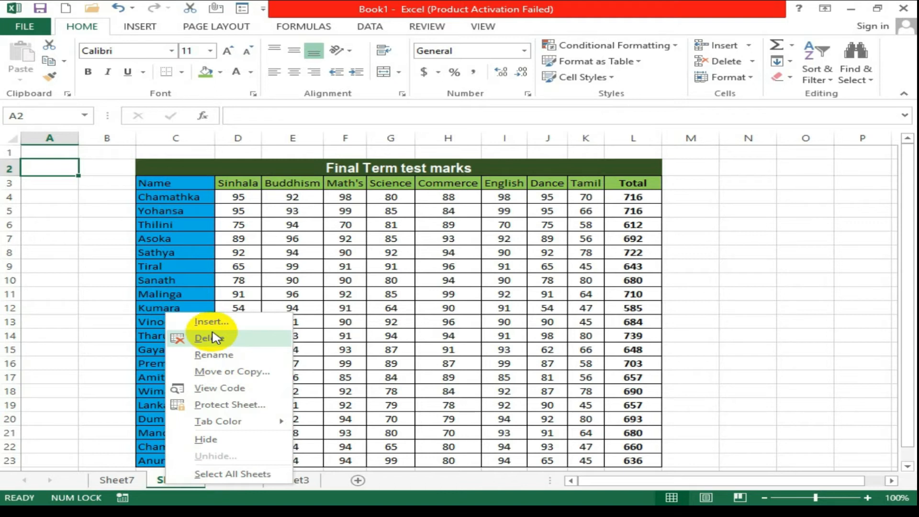
pyautogui.click(123, 482)
pyautogui.click(120, 484)
pyautogui.rightClick(119, 486)
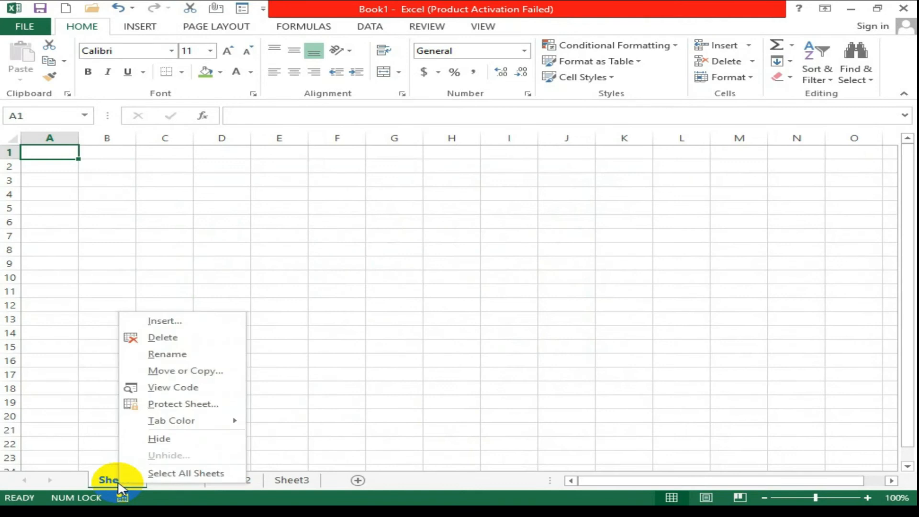
pyautogui.click(182, 339)
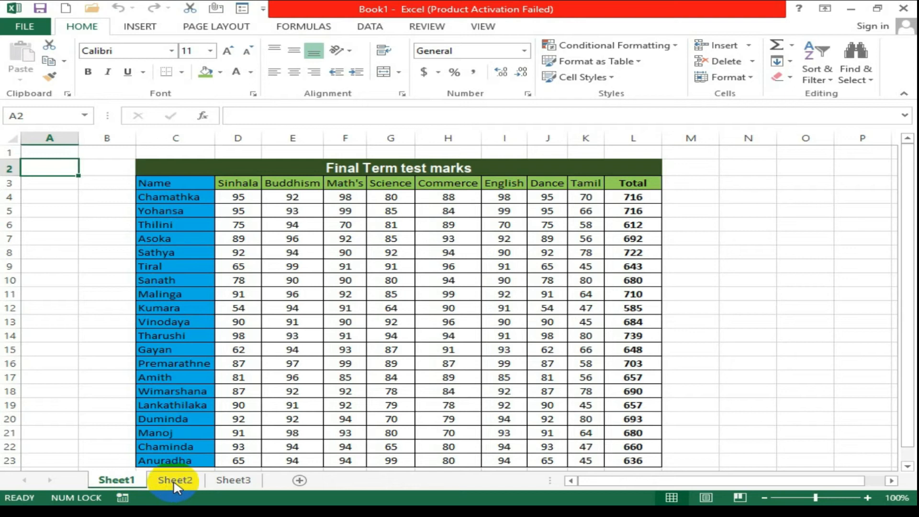
# Rename the Sheet1 tab to 'marks'.
pyautogui.rightClick(129, 483)
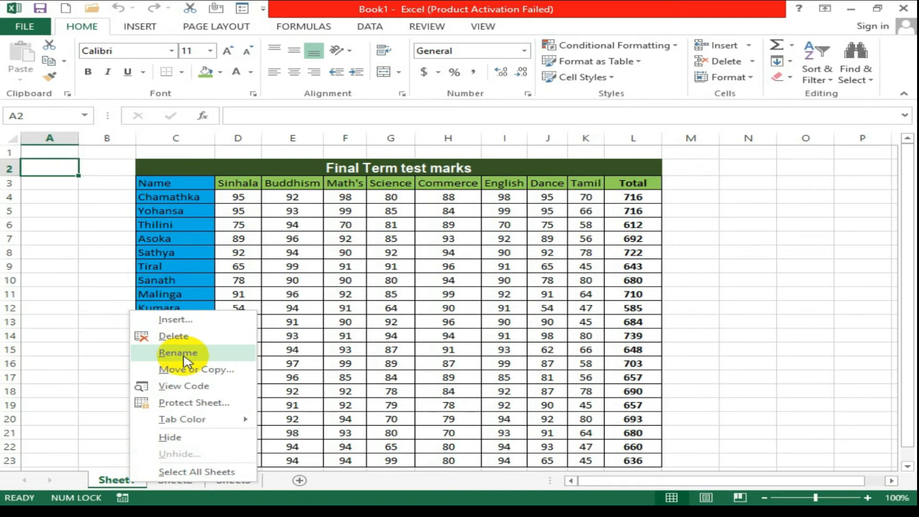
pyautogui.click(178, 353)
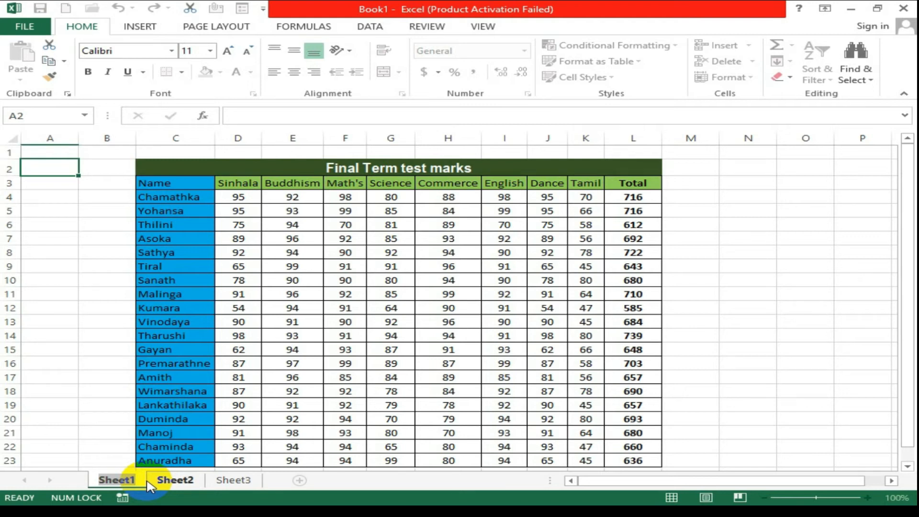
pyautogui.write('m')
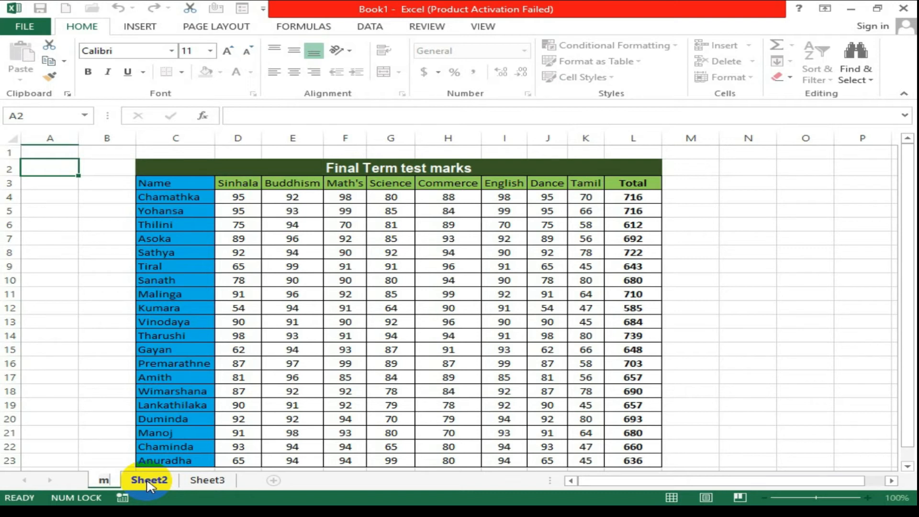
pyautogui.write('arks')
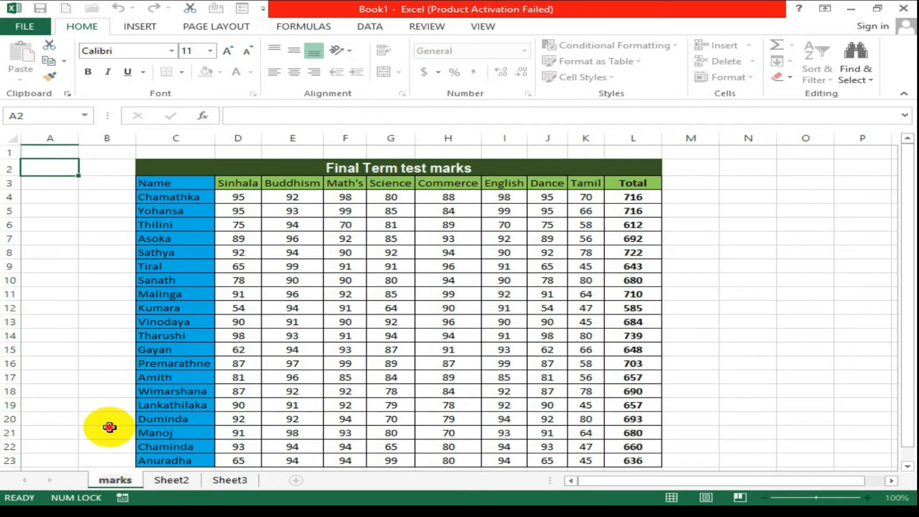
pyautogui.click(109, 427)
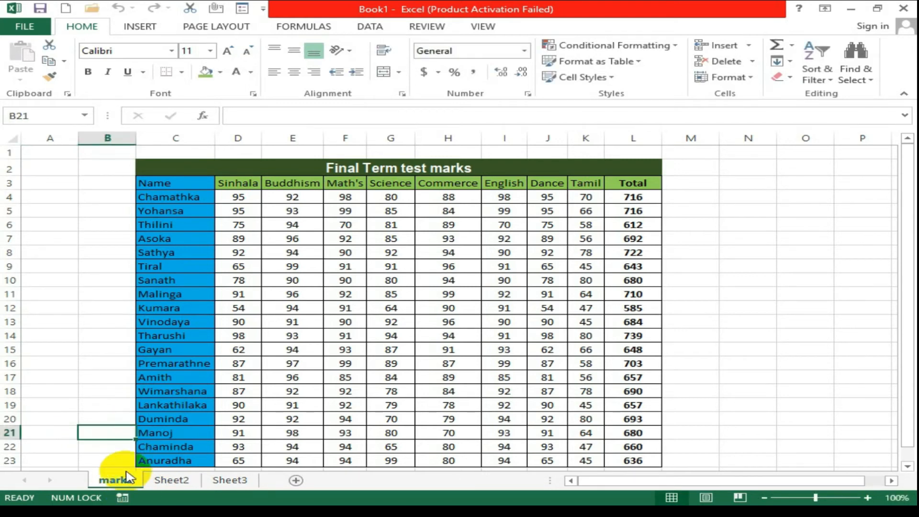
# Move the marks sheet to the end, after Sheet3, using Move or Copy.
pyautogui.rightClick(127, 476)
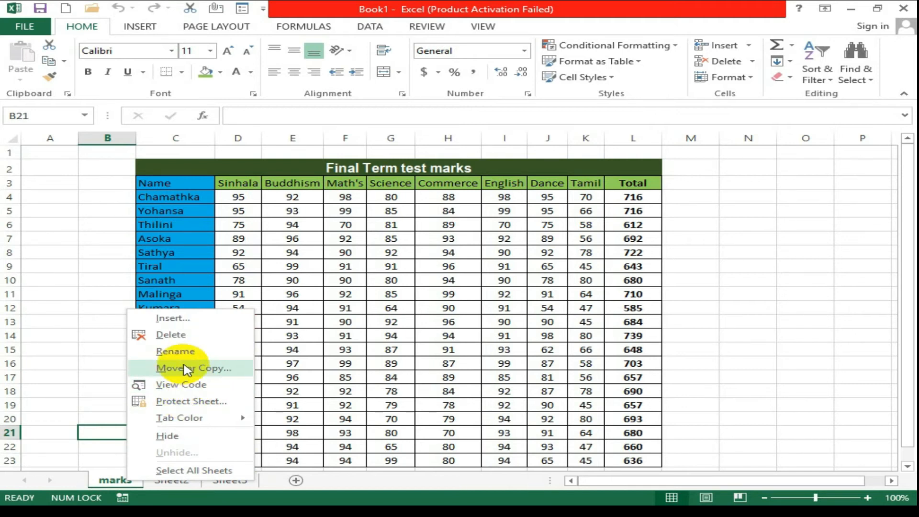
pyautogui.click(196, 368)
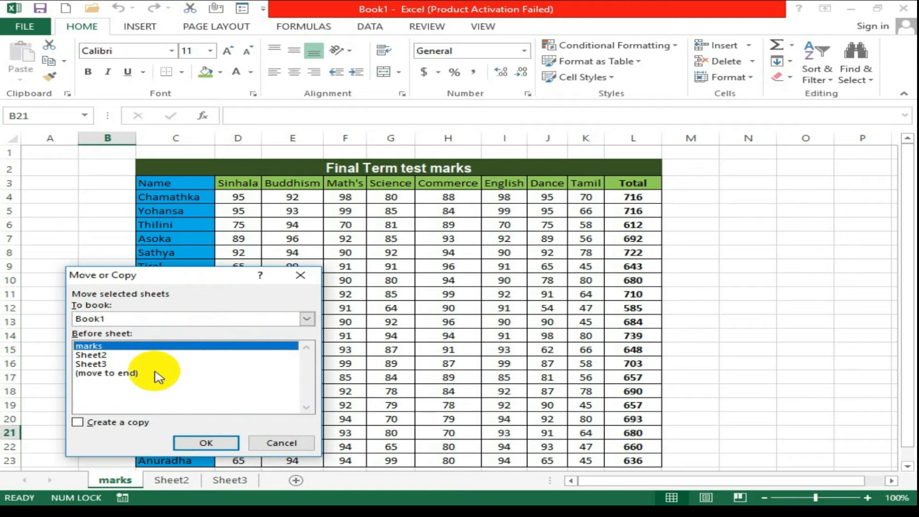
pyautogui.click(91, 375)
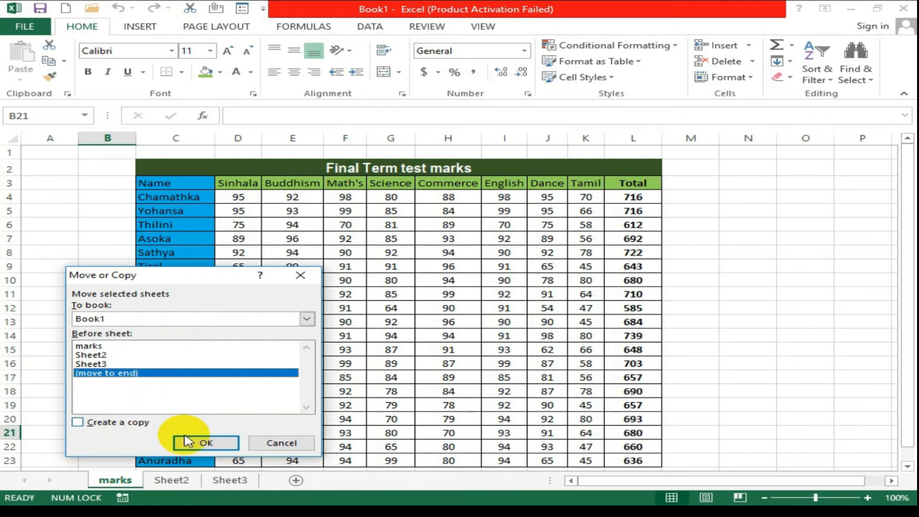
pyautogui.click(215, 448)
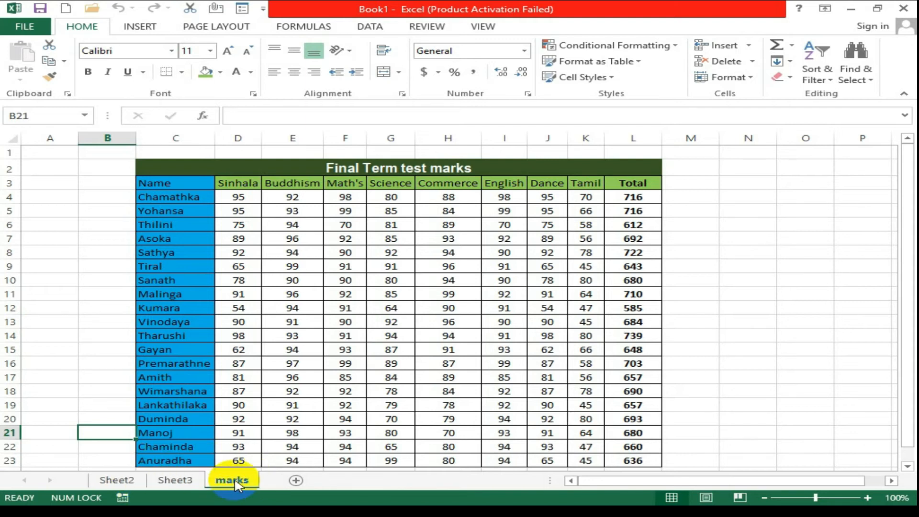
# Move the marks sheet back to first place, before Sheet2.
pyautogui.rightClick(234, 483)
pyautogui.click(278, 368)
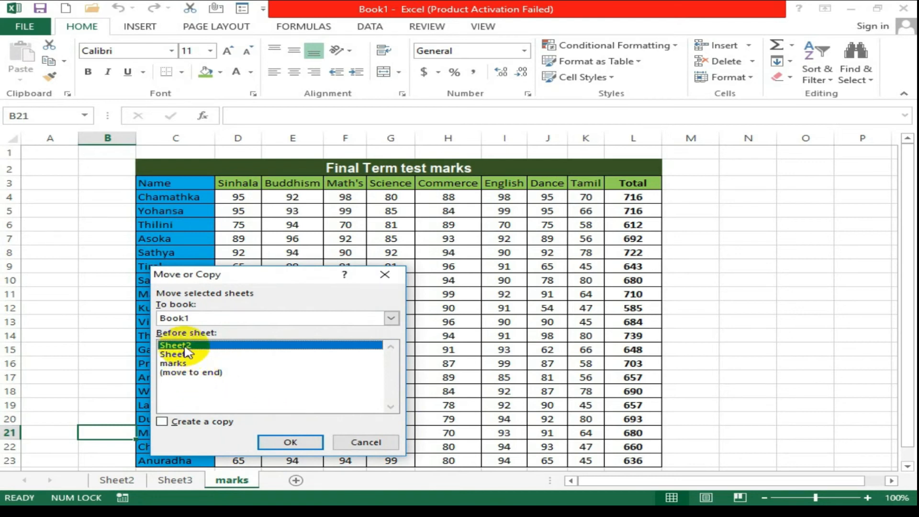
pyautogui.click(287, 442)
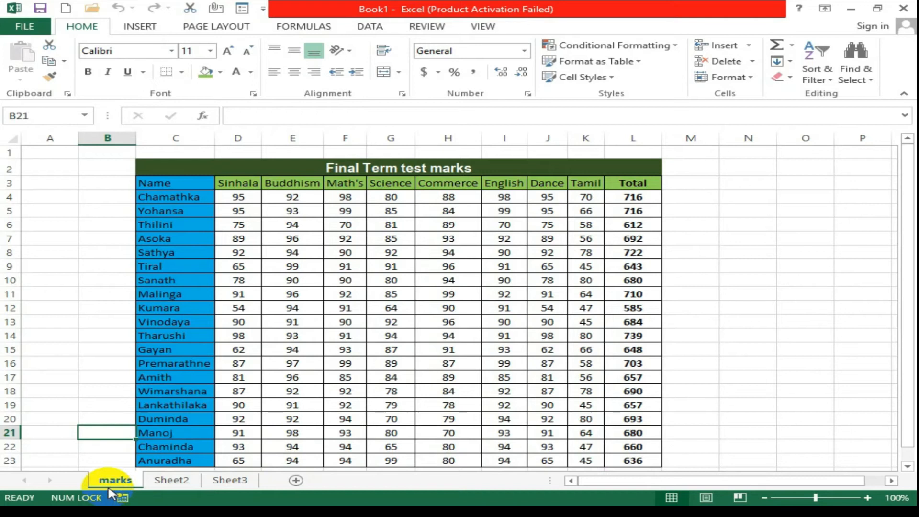
pyautogui.rightClick(113, 482)
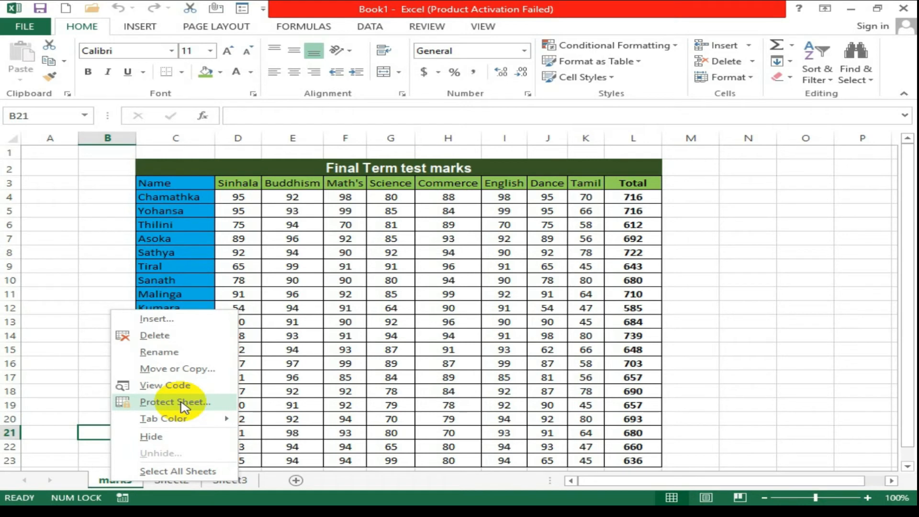
# Start protecting the marks sheet, allowing users to format cells and format columns.
pyautogui.click(182, 404)
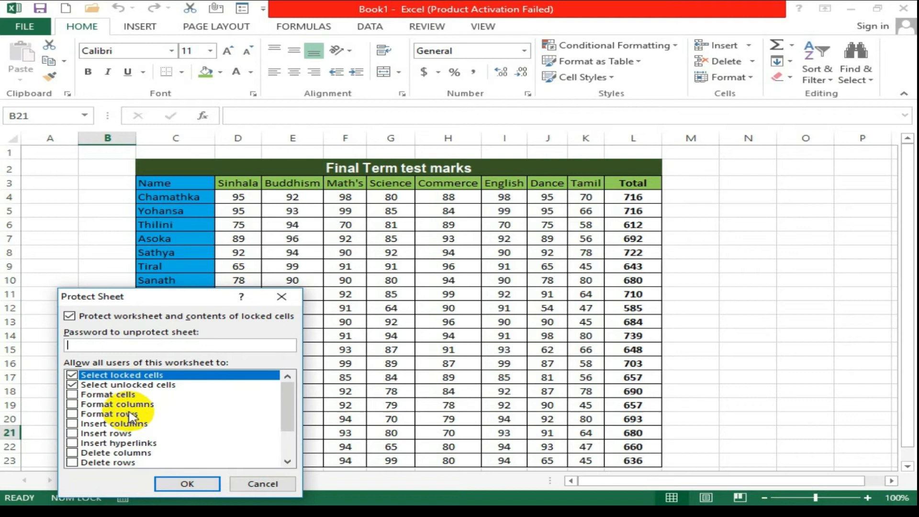
pyautogui.scroll(-2, 120, 404)
pyautogui.scroll(2, 119, 404)
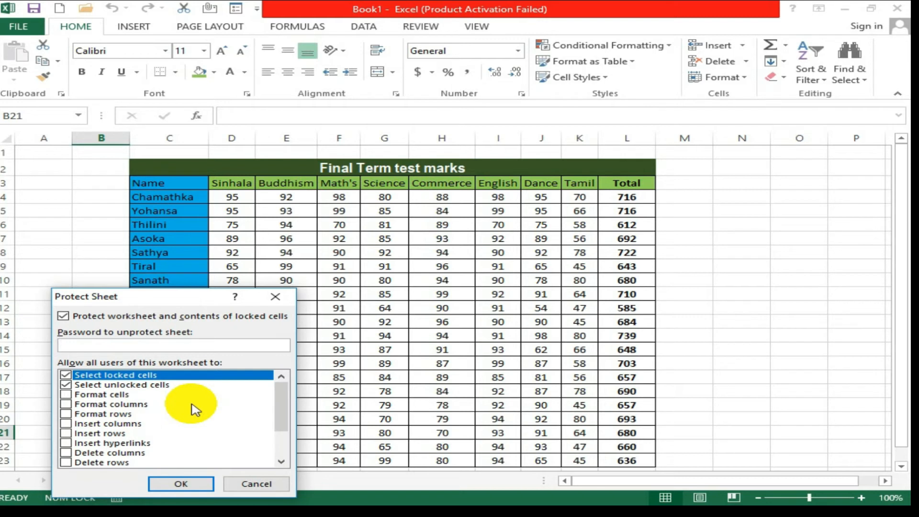
pyautogui.click(65, 394)
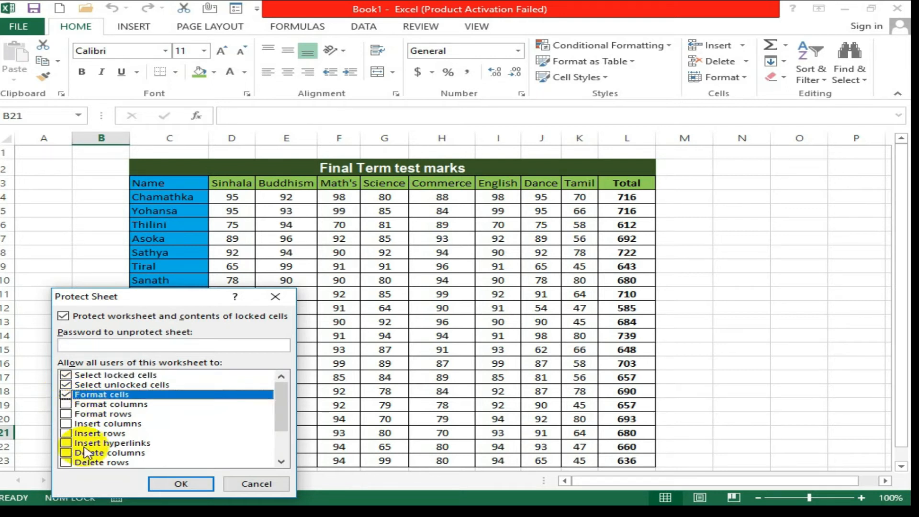
pyautogui.click(67, 405)
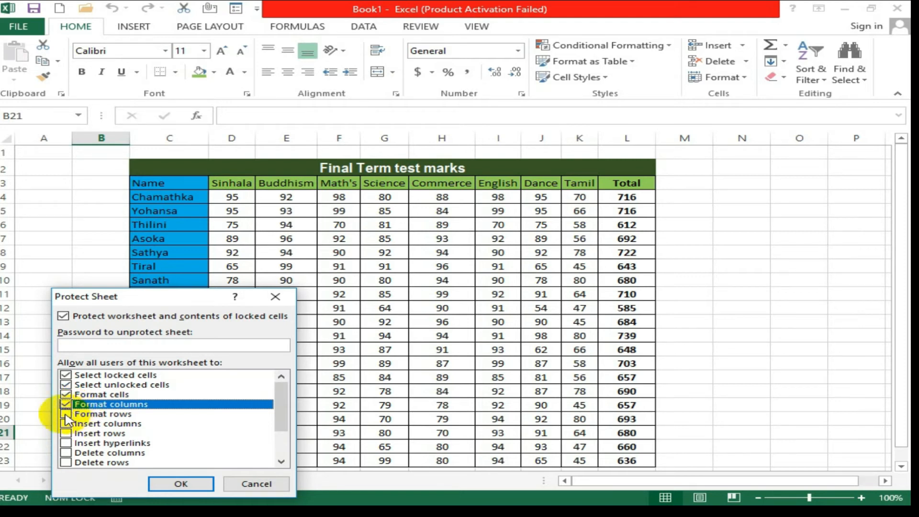
pyautogui.moveTo(282, 402); pyautogui.dragTo(273, 375)
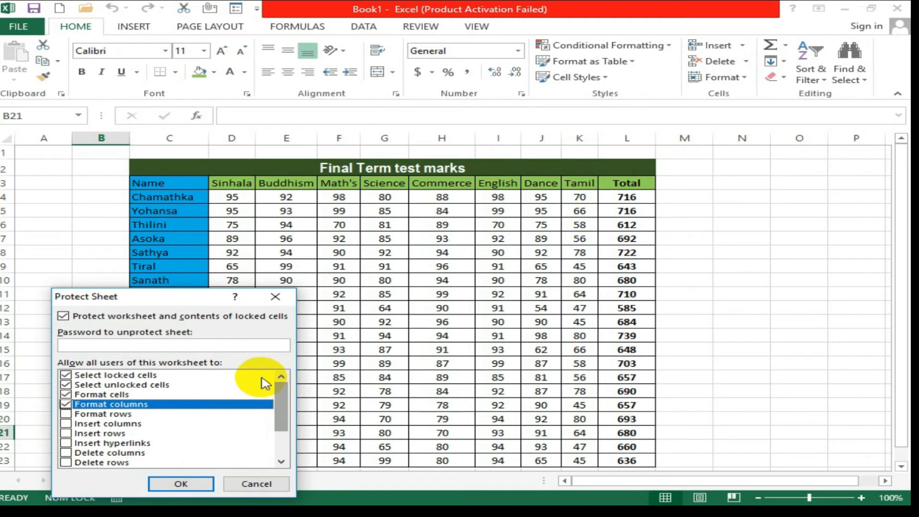
# Enter the protection password and re-enter it to confirm locking the sheet.
pyautogui.click(88, 344)
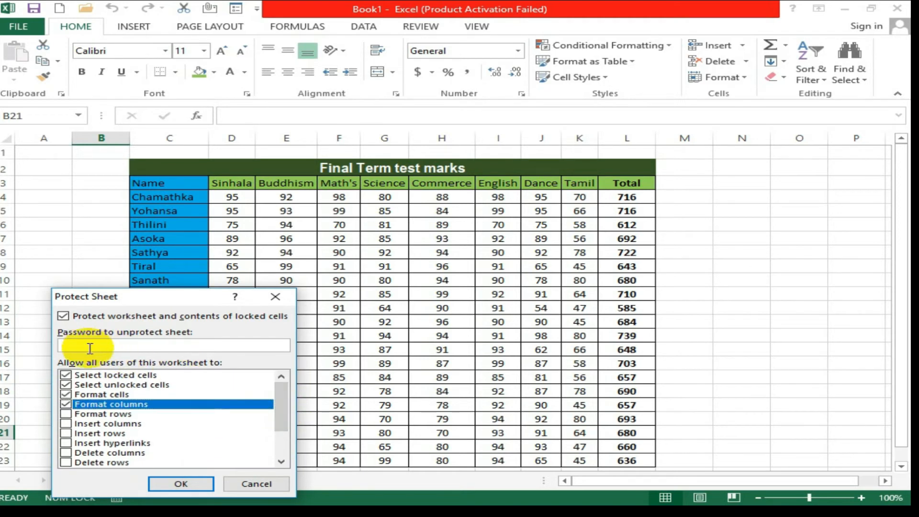
pyautogui.write('123')
pyautogui.click(168, 486)
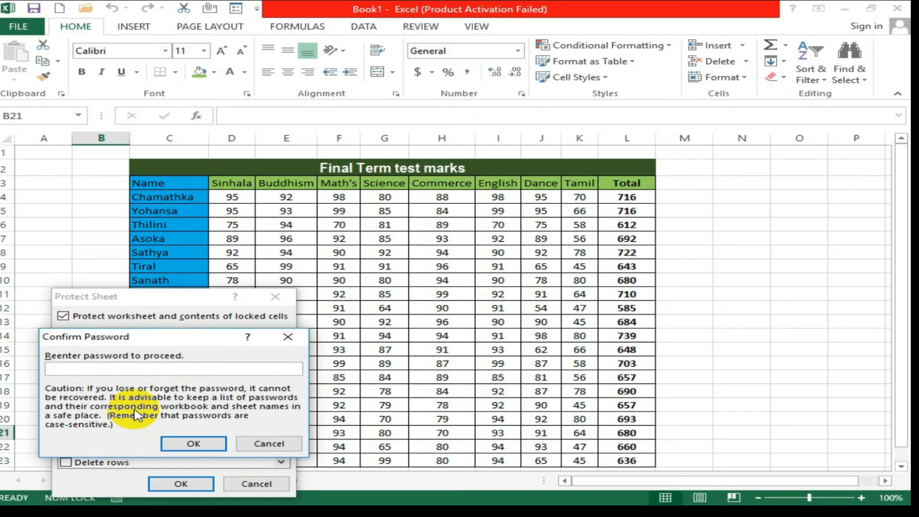
pyautogui.write('123')
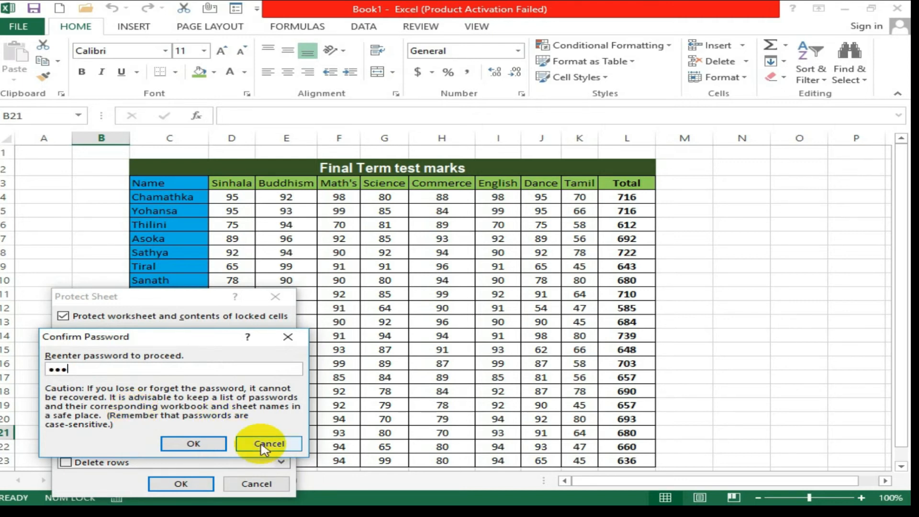
pyautogui.click(193, 443)
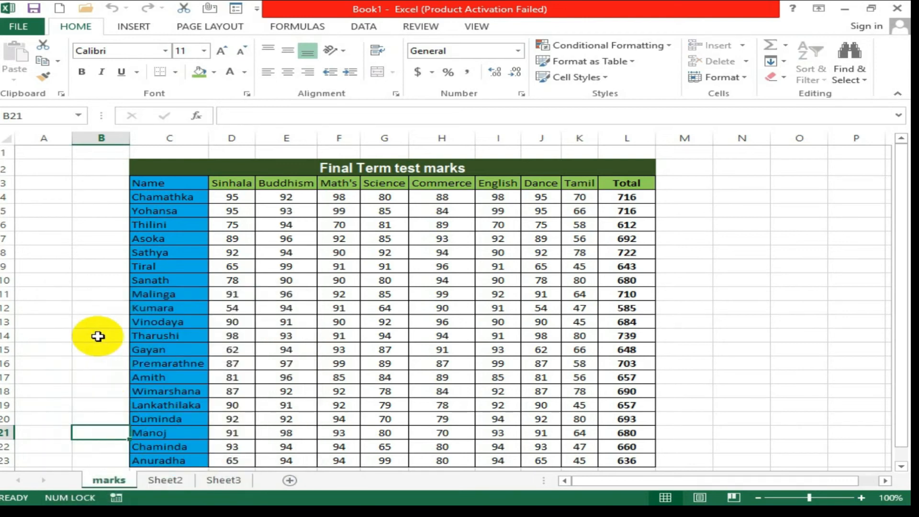
pyautogui.click(97, 336)
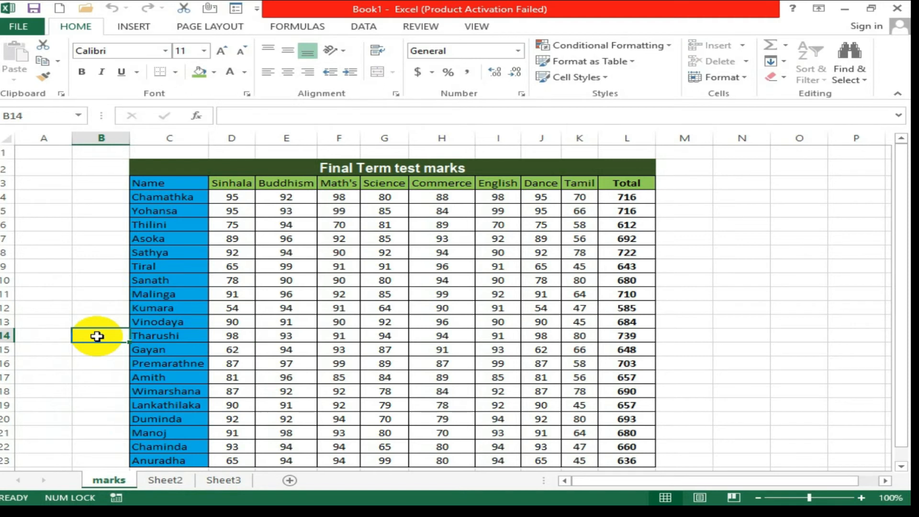
pyautogui.press('Right')
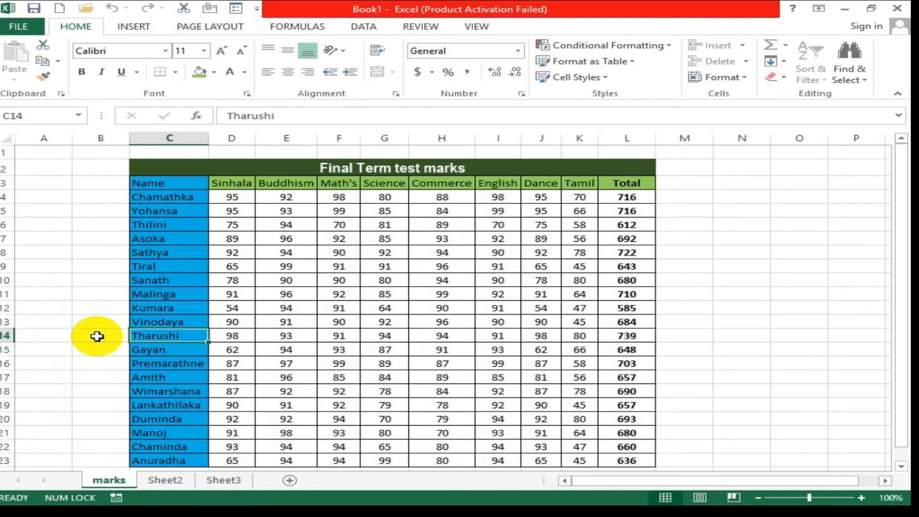
pyautogui.press('Delete')
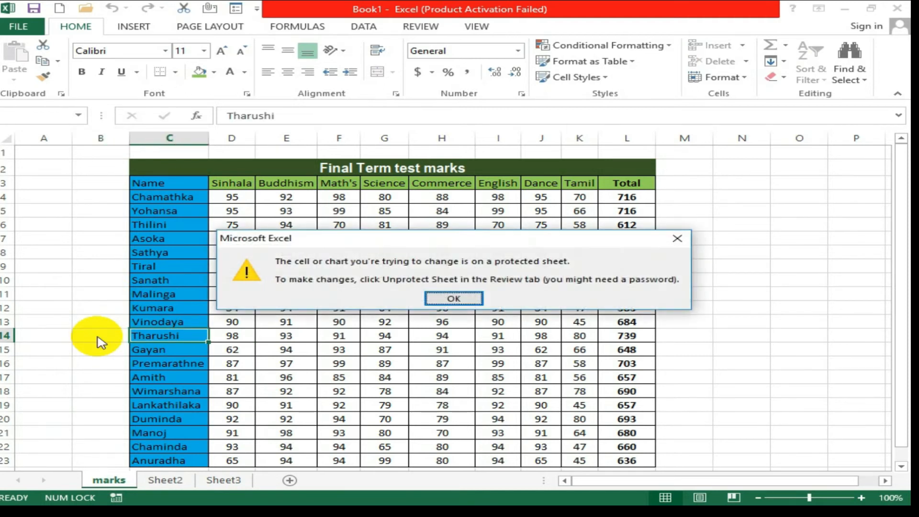
pyautogui.click(454, 299)
pyautogui.click(179, 138)
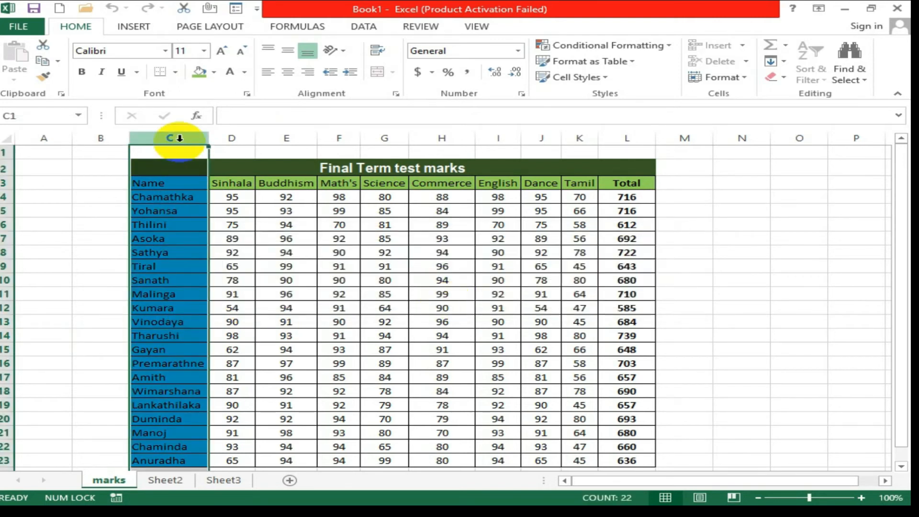
pyautogui.rightClick(179, 138)
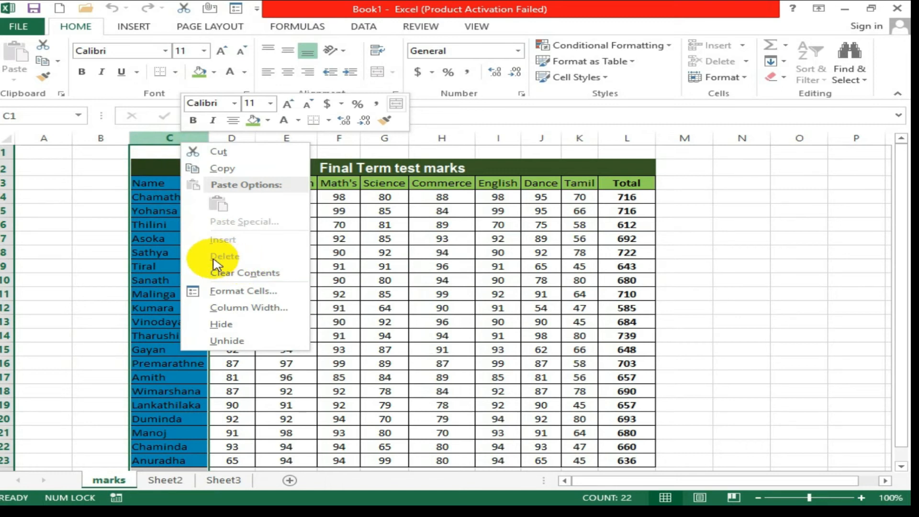
pyautogui.click(157, 247)
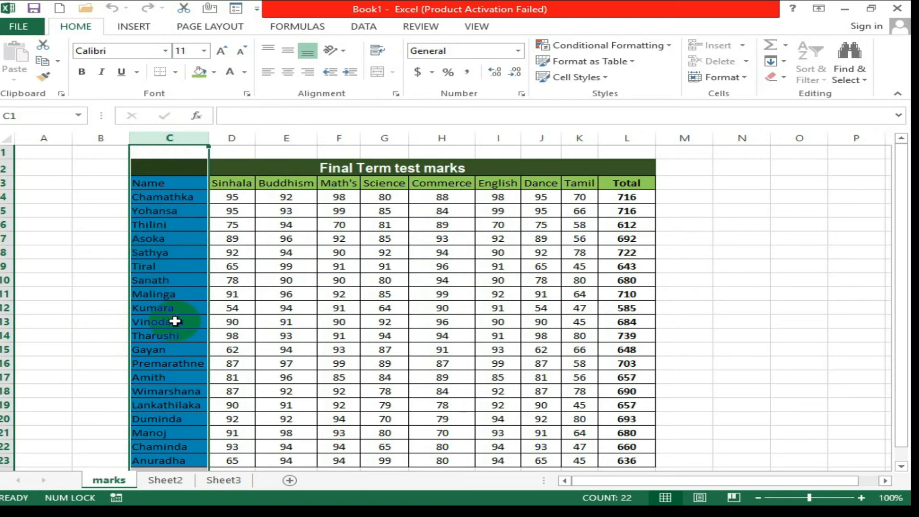
pyautogui.click(107, 483)
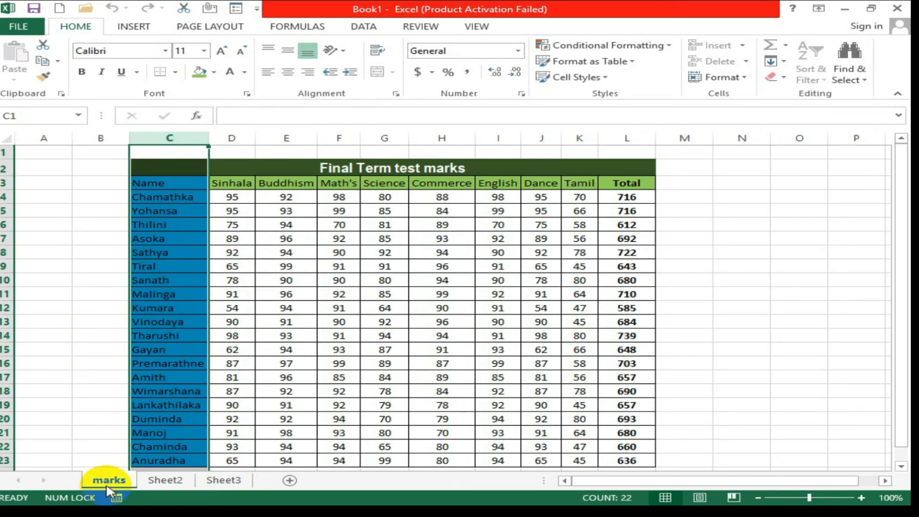
# Choose Unprotect Sheet for the marks tab and begin entering the sheet's password.
pyautogui.rightClick(107, 485)
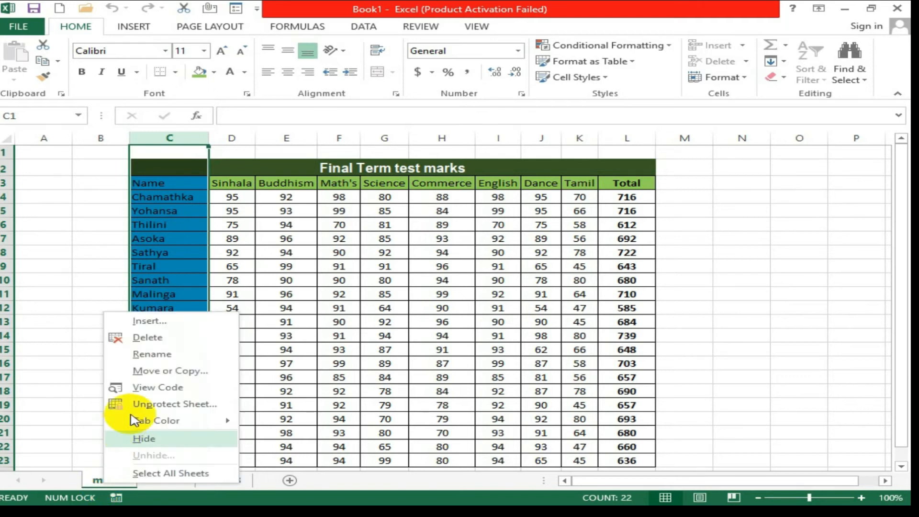
pyautogui.click(137, 405)
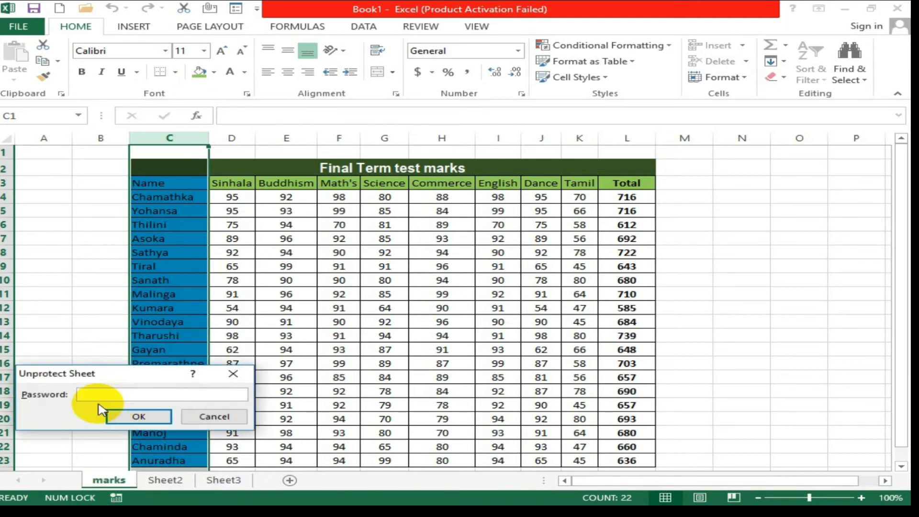
pyautogui.write('1')
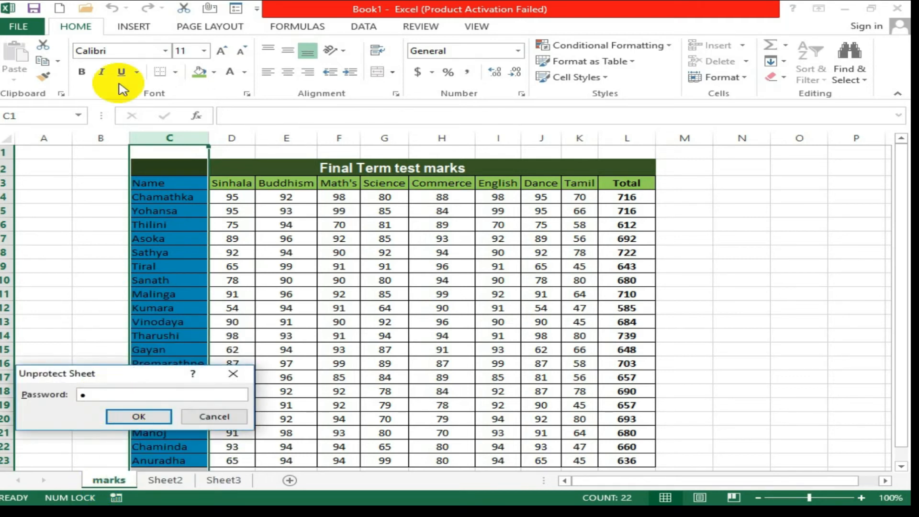
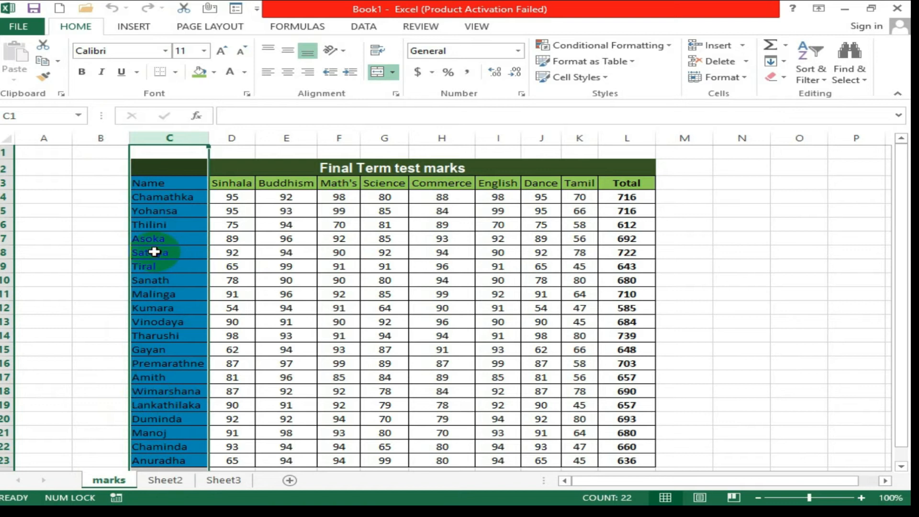
# Enter 451 in C8, then undo it so the student name returns.
pyautogui.click(154, 252)
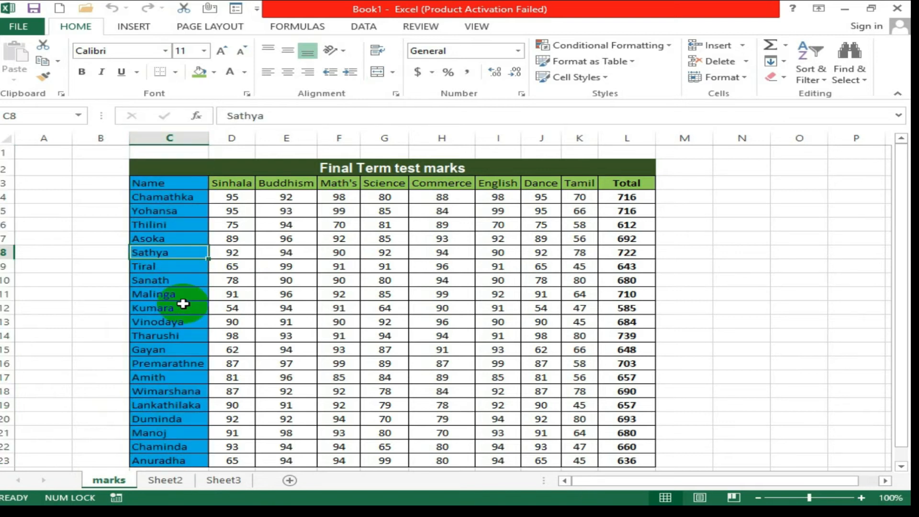
pyautogui.write('451')
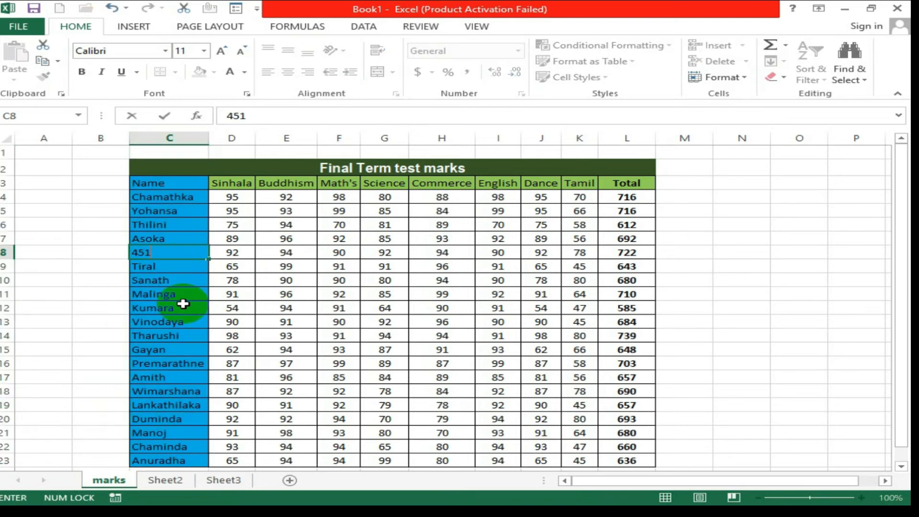
pyautogui.press('Return')
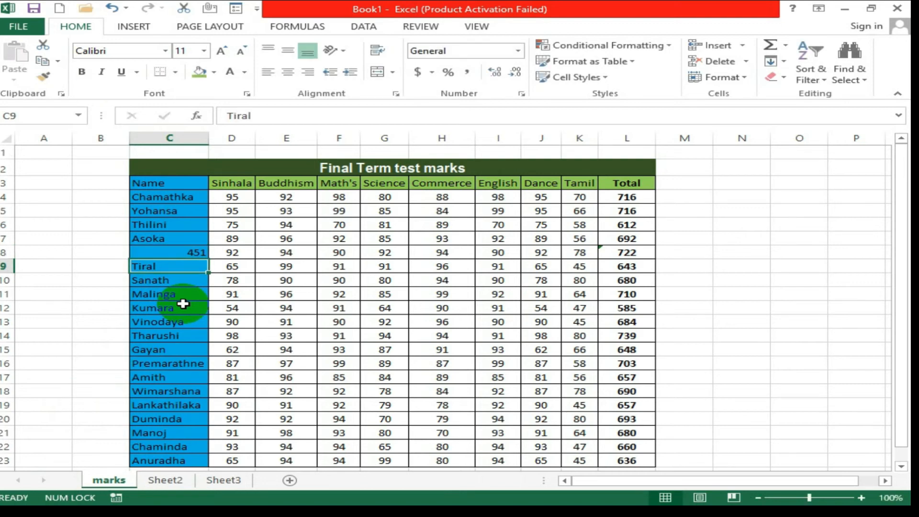
pyautogui.click(112, 7)
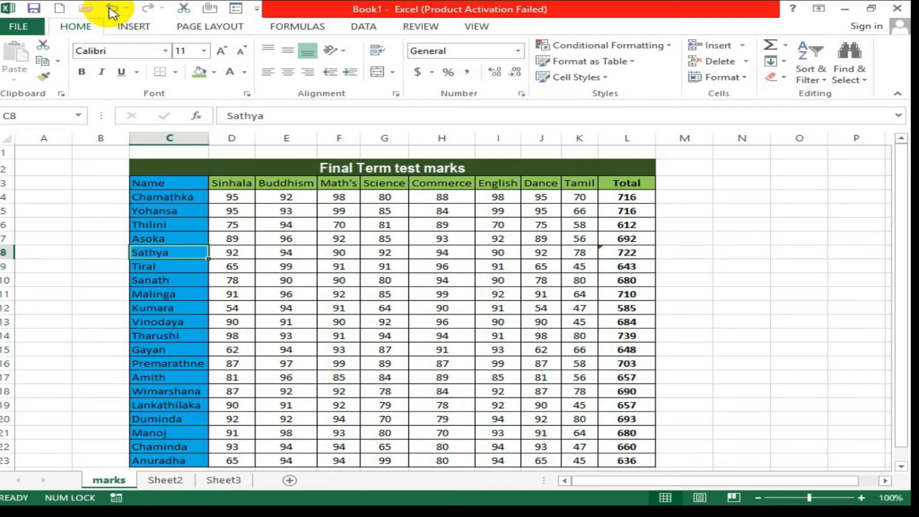
# Colour the marks sheet tab teal.
pyautogui.rightClick(120, 481)
pyautogui.moveTo(174, 421)
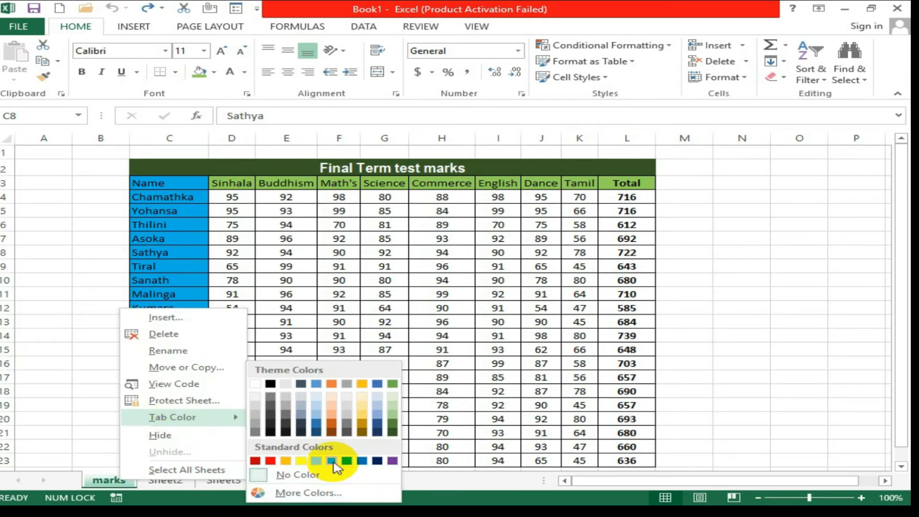
pyautogui.click(332, 460)
# Colour the Sheet2 tab yellow and return to the marks sheet.
pyautogui.click(168, 480)
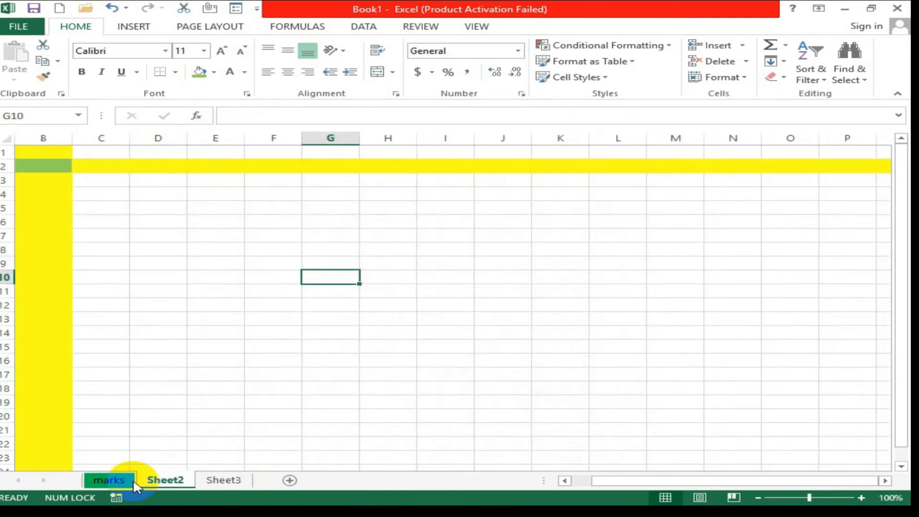
pyautogui.rightClick(153, 484)
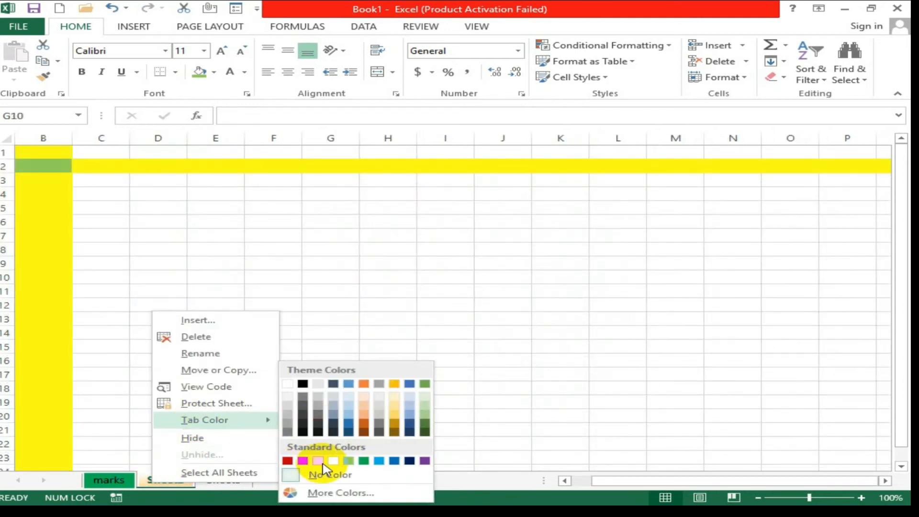
pyautogui.click(333, 460)
pyautogui.click(114, 479)
pyautogui.rightClick(106, 481)
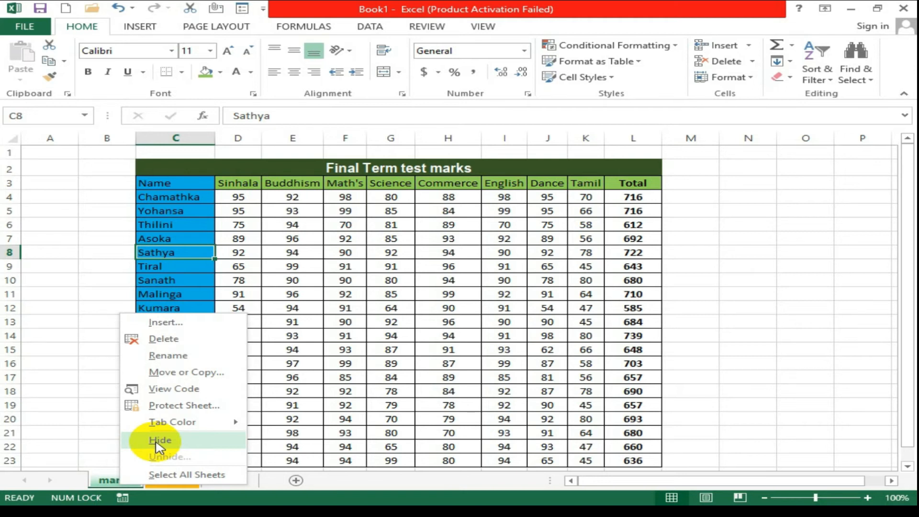
pyautogui.click(86, 390)
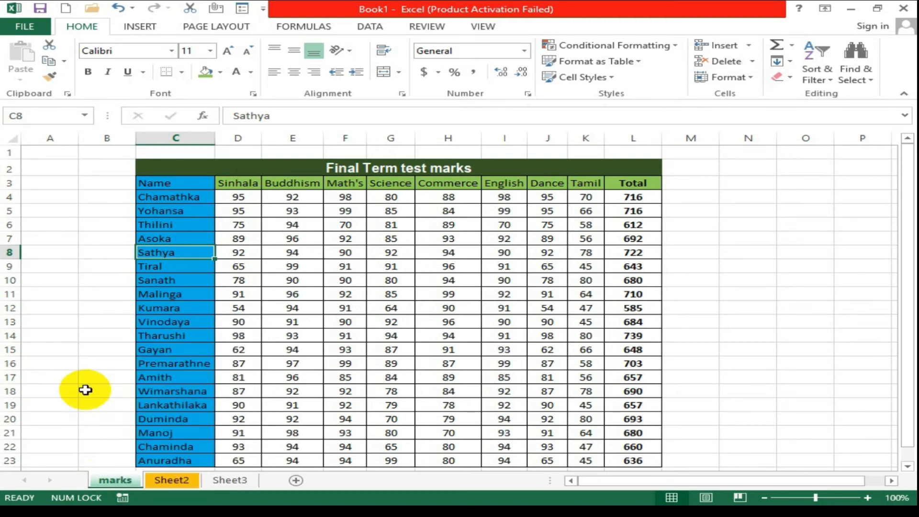
# Hide the marks sheet, leaving Sheet2 and Sheet3 visible.
pyautogui.rightClick(118, 485)
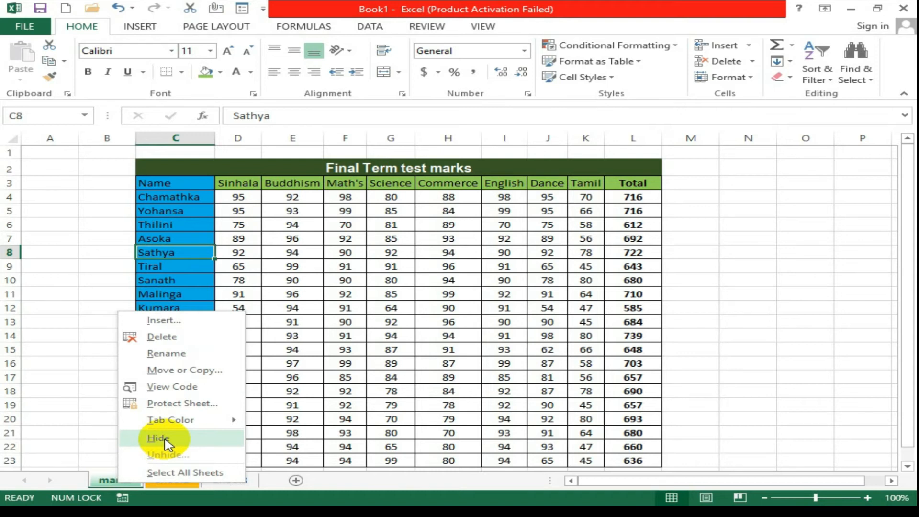
pyautogui.click(165, 441)
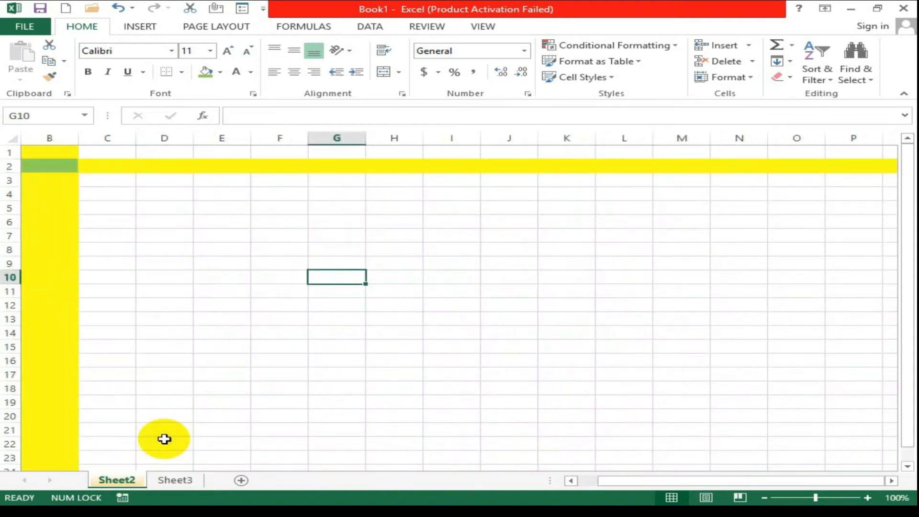
pyautogui.click(179, 482)
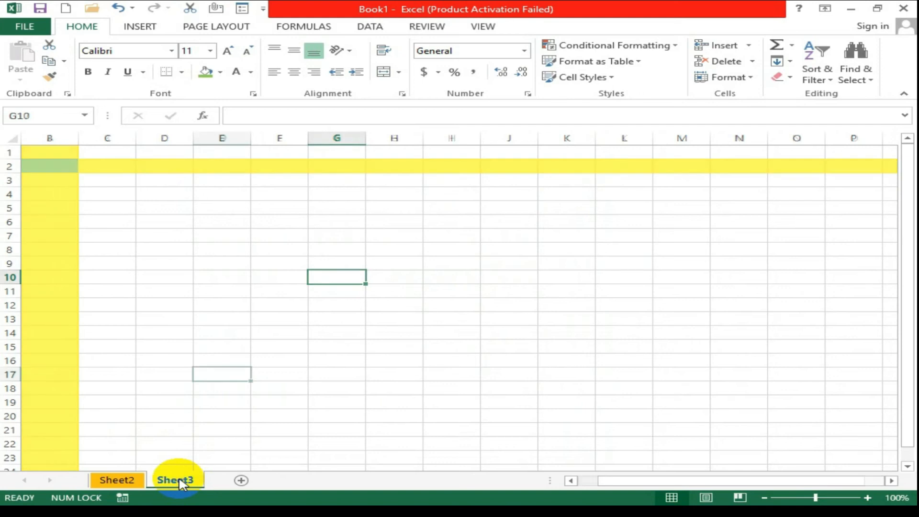
pyautogui.click(134, 483)
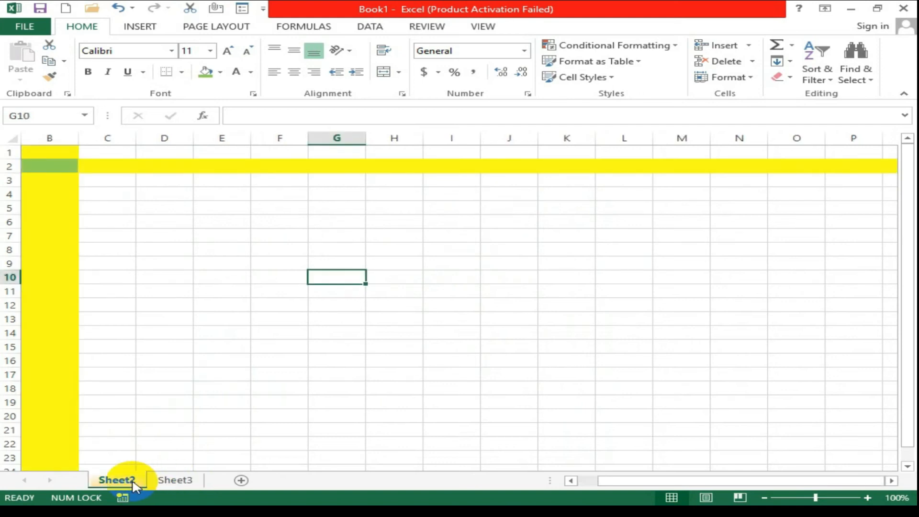
# Unhide the marks sheet from Sheet2's tab menu.
pyautogui.rightClick(135, 485)
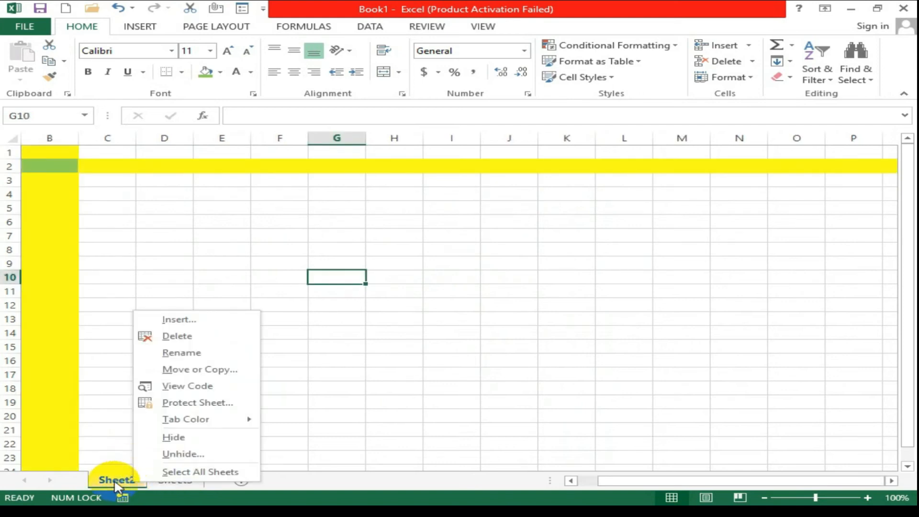
pyautogui.click(184, 454)
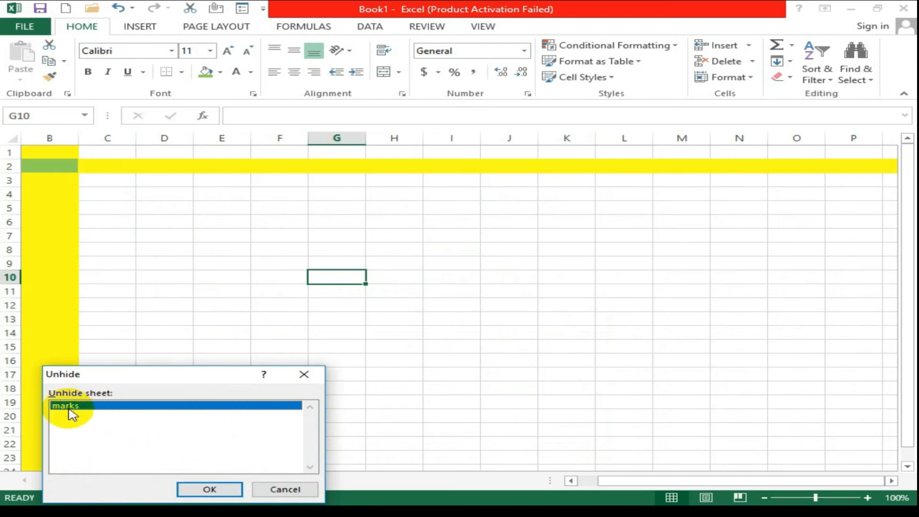
pyautogui.click(201, 493)
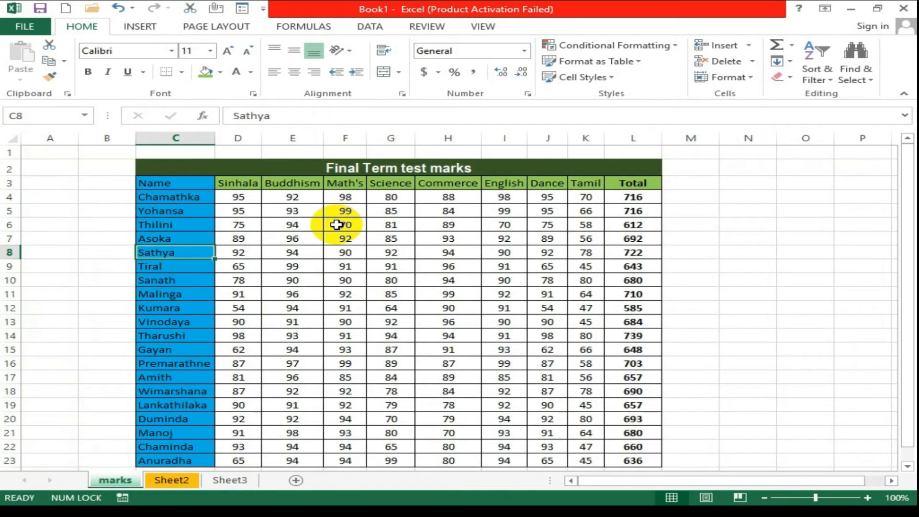
pyautogui.rightClick(125, 483)
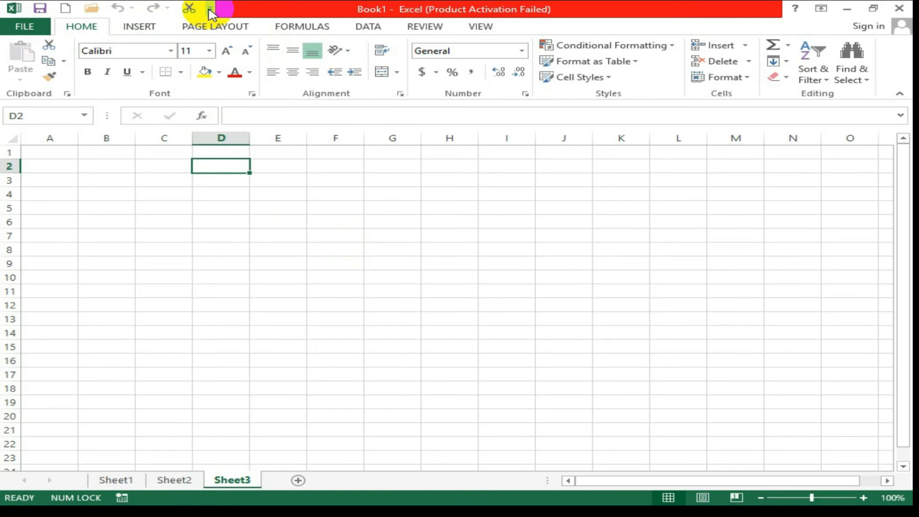
pyautogui.click(211, 10)
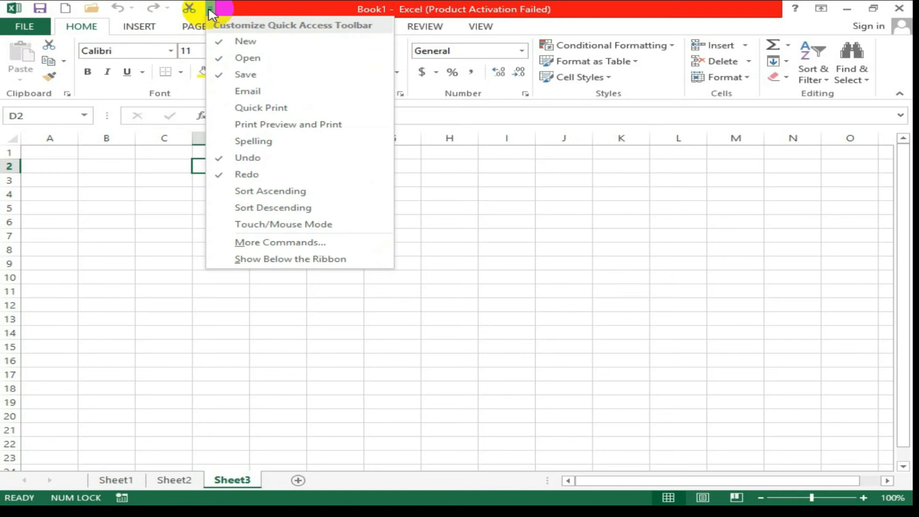
# Add Email to the Quick Access Toolbar, then bring up its full customisation settings.
pyautogui.click(254, 94)
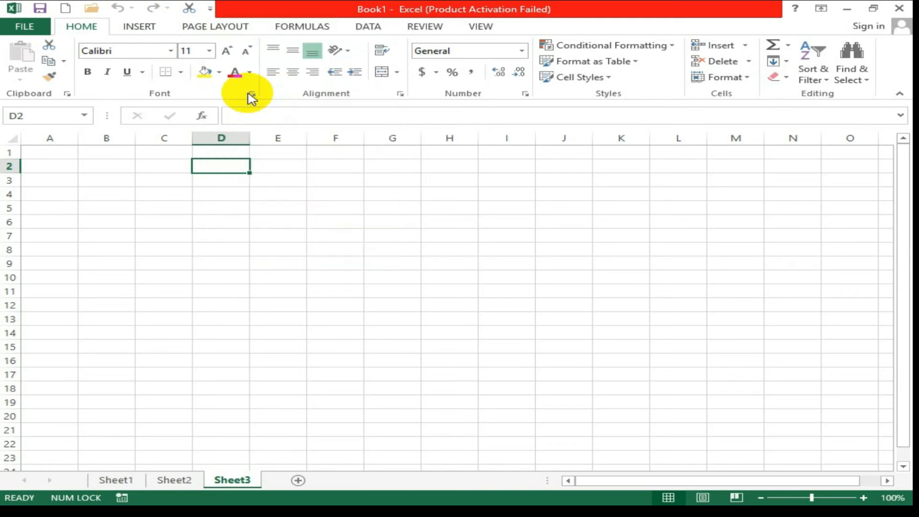
pyautogui.click(284, 8)
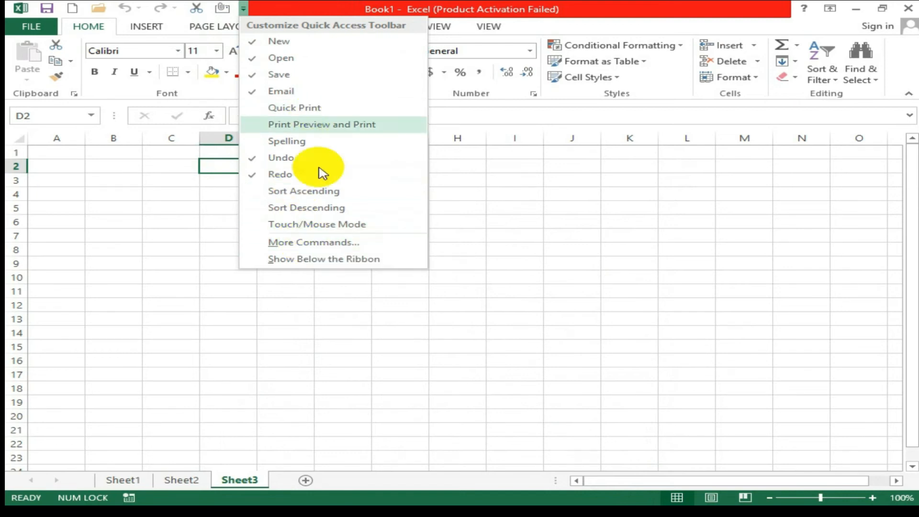
pyautogui.click(327, 244)
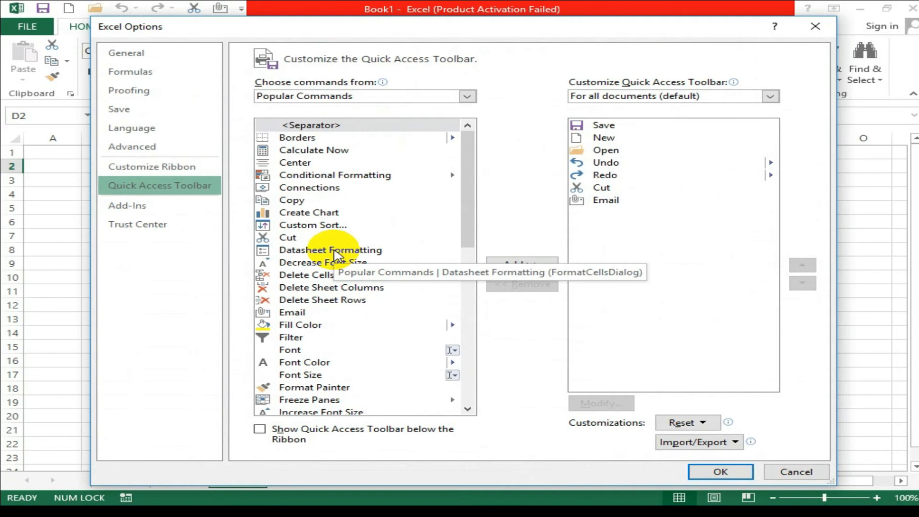
pyautogui.click(334, 252)
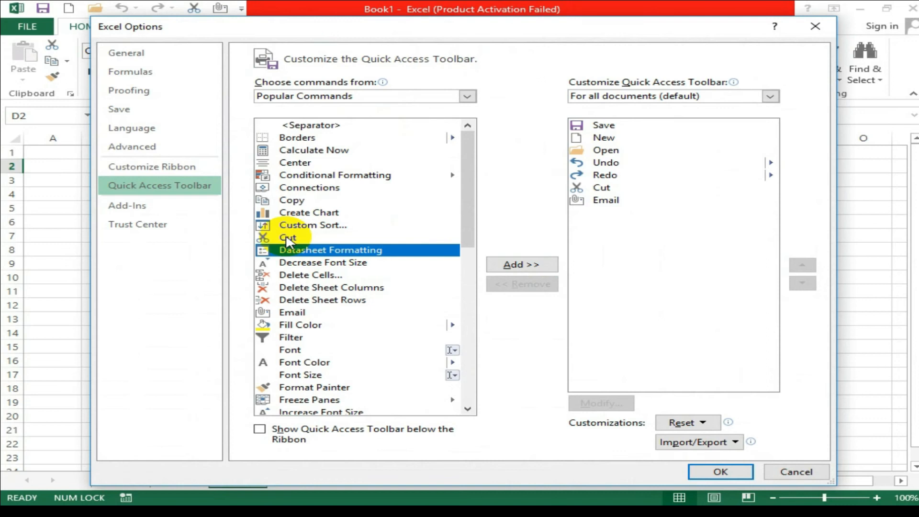
pyautogui.click(288, 238)
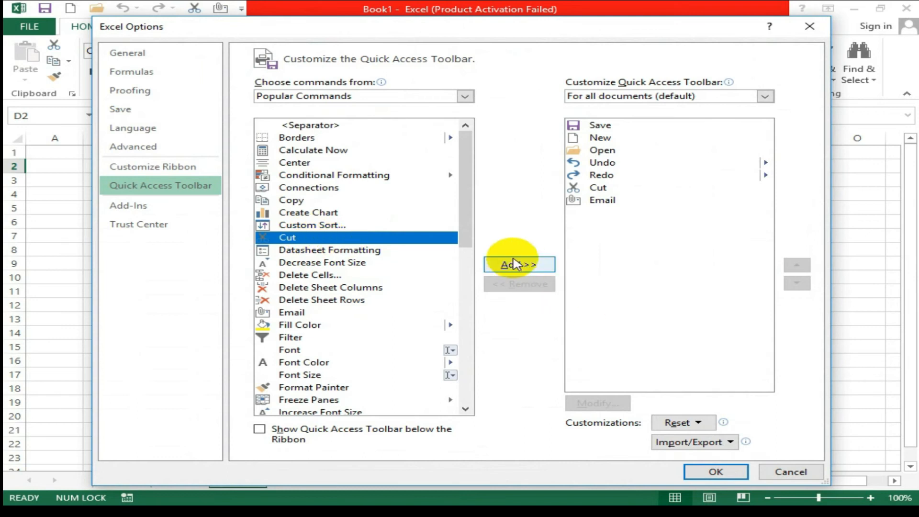
pyautogui.click(514, 265)
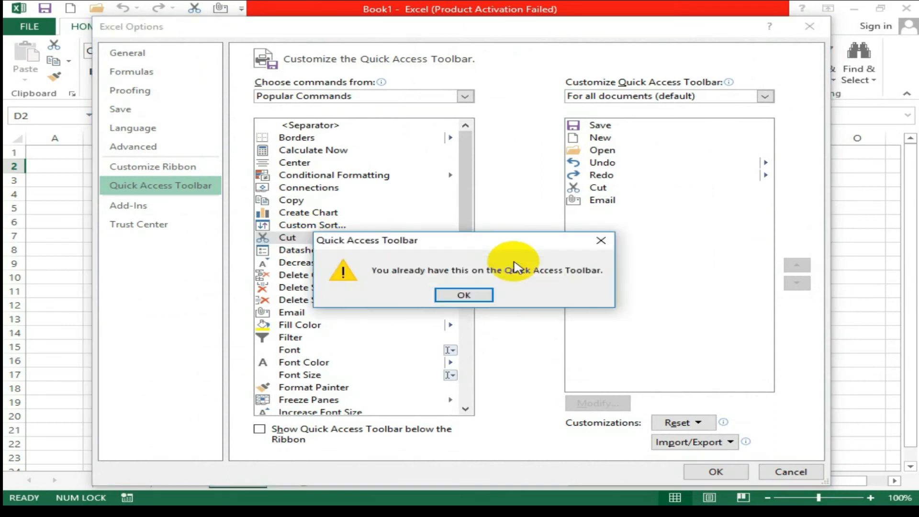
pyautogui.click(467, 294)
pyautogui.click(267, 250)
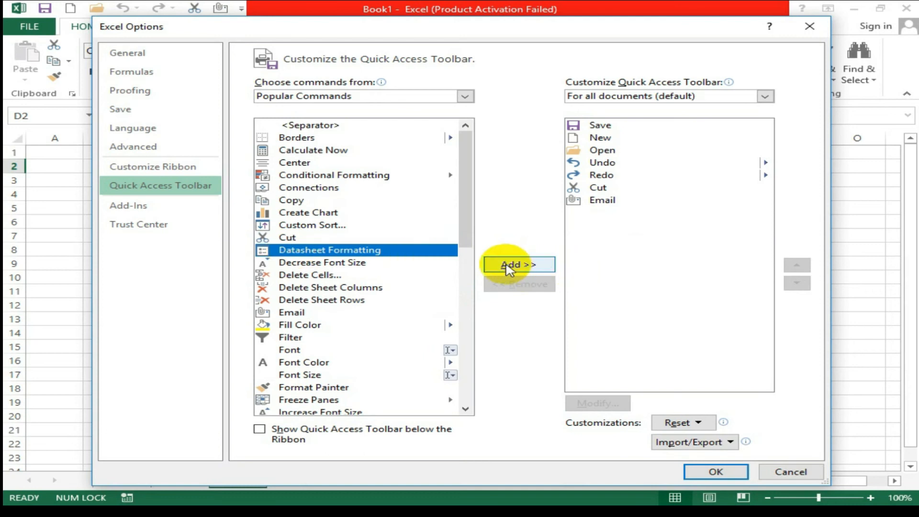
pyautogui.click(508, 266)
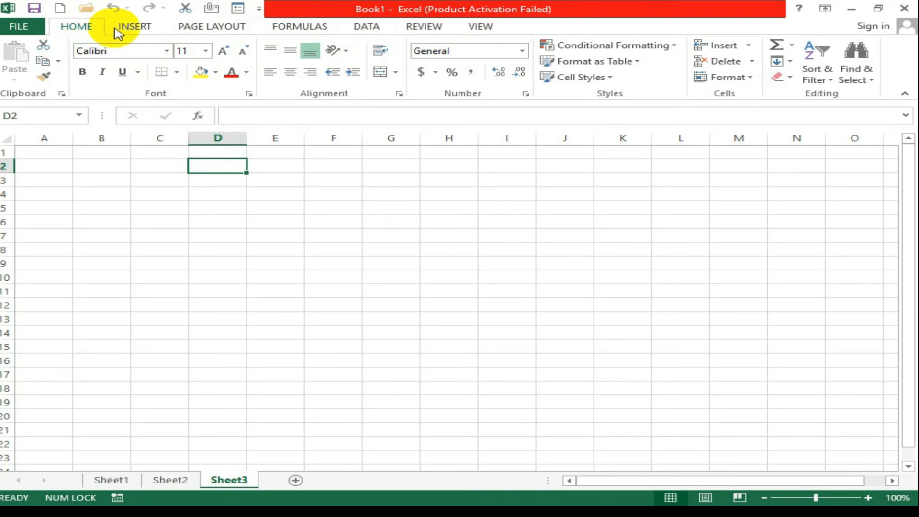
pyautogui.click(139, 29)
pyautogui.click(78, 27)
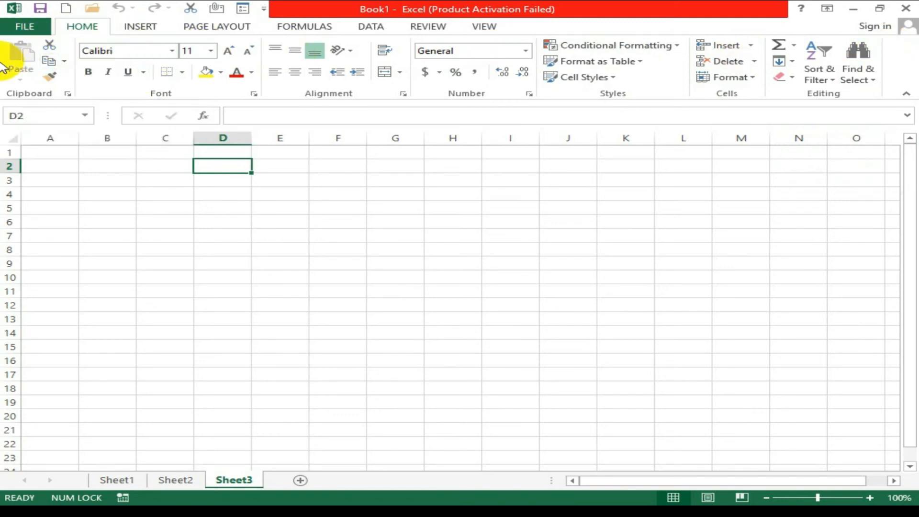
pyautogui.click(137, 32)
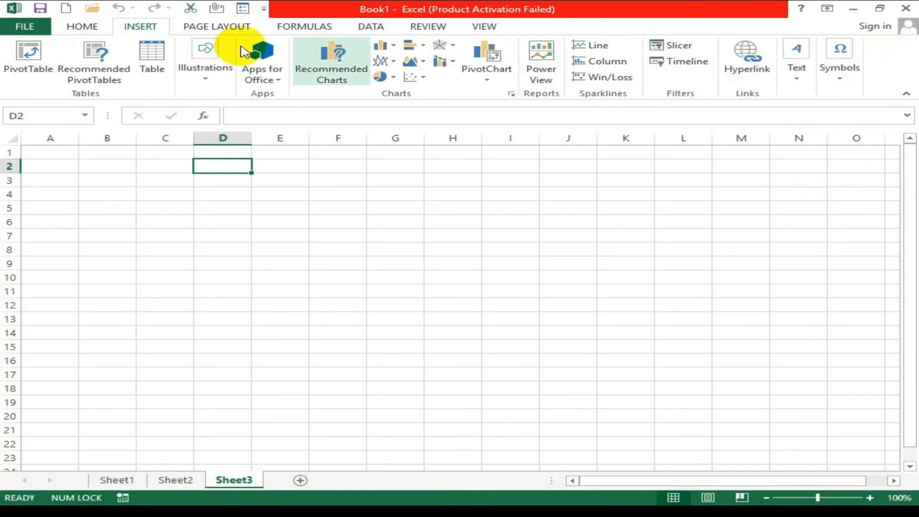
pyautogui.click(235, 29)
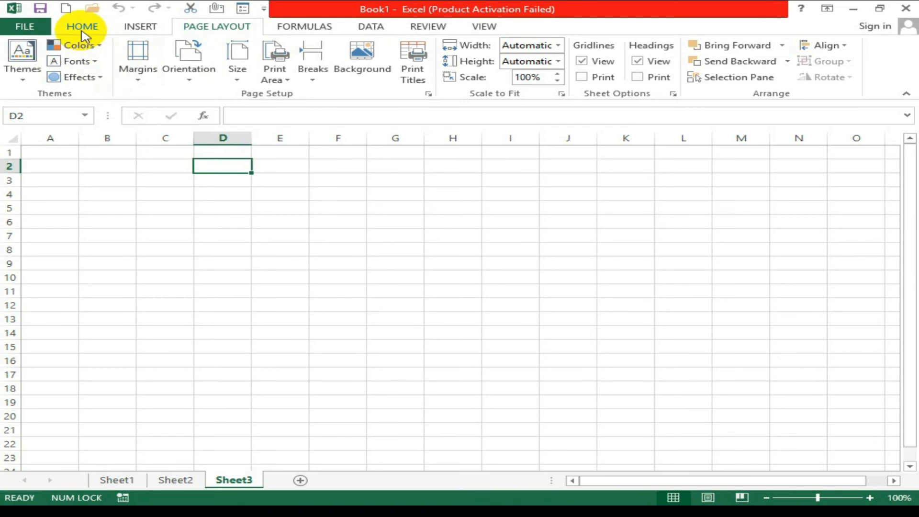
pyautogui.click(81, 31)
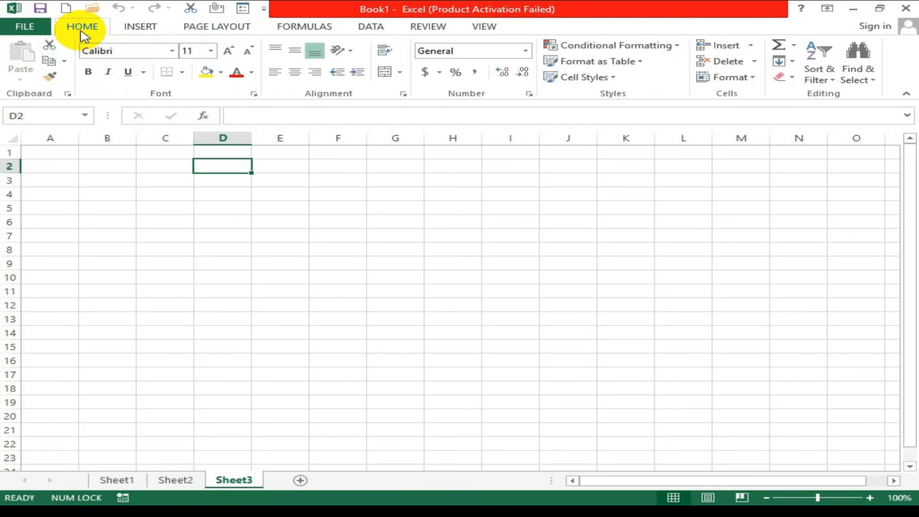
pyautogui.click(145, 31)
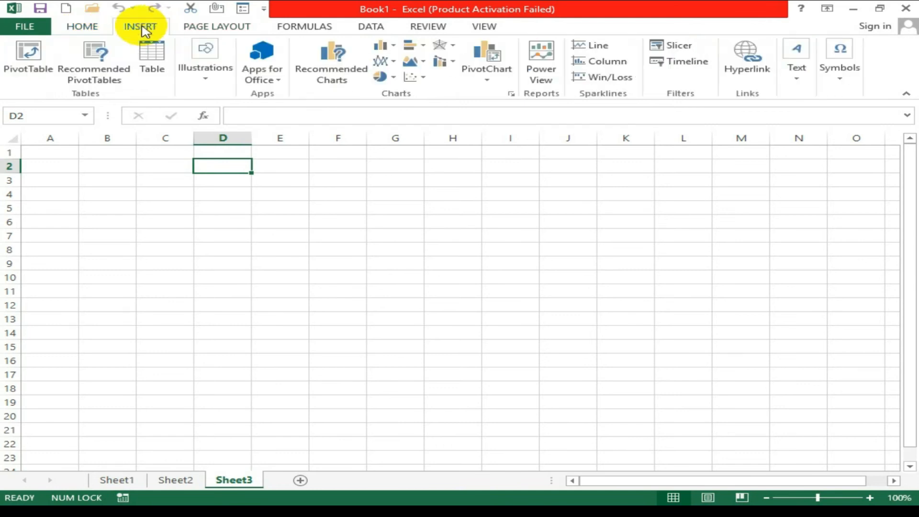
pyautogui.click(99, 37)
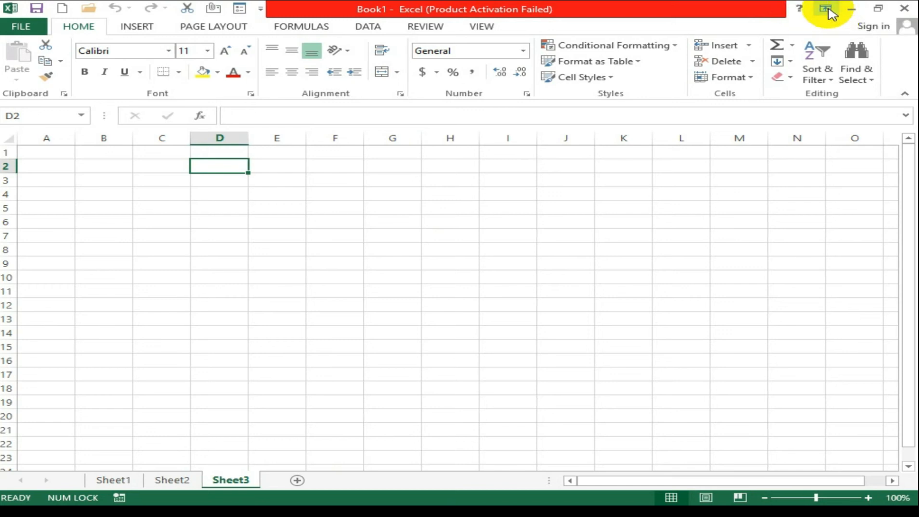
# Set the ribbon to Auto-hide Ribbon and select cells C2, D3 and C3.
pyautogui.click(826, 9)
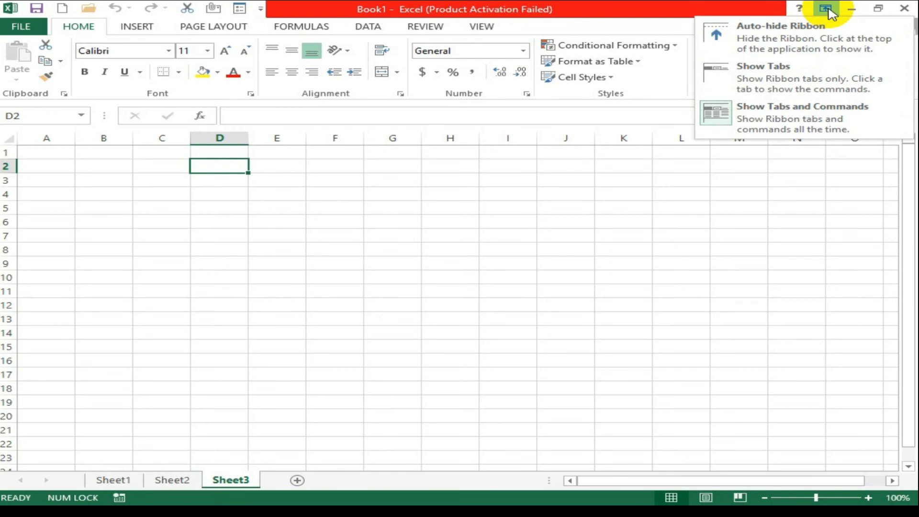
pyautogui.click(793, 38)
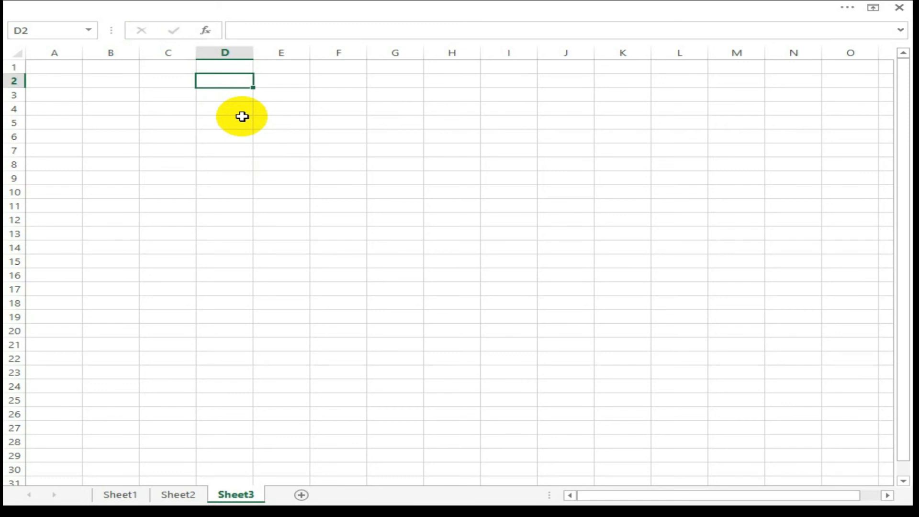
pyautogui.press('Left')
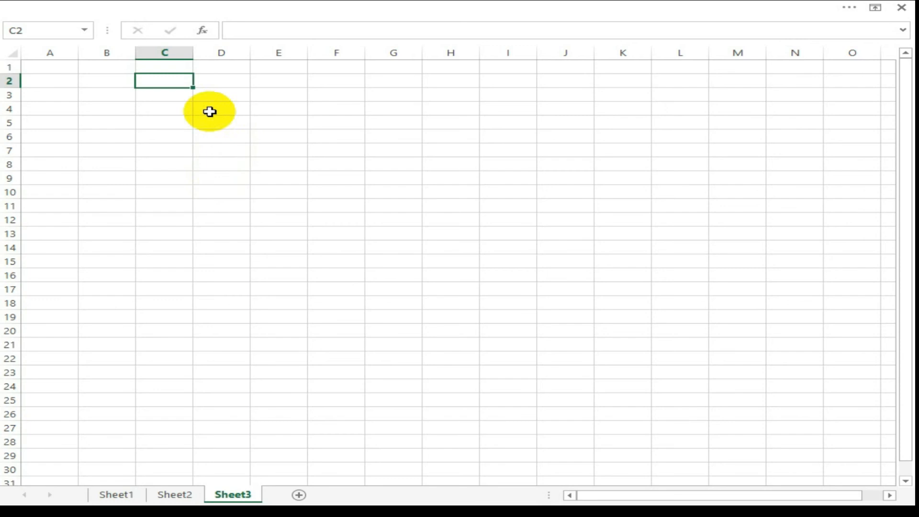
pyautogui.click(206, 95)
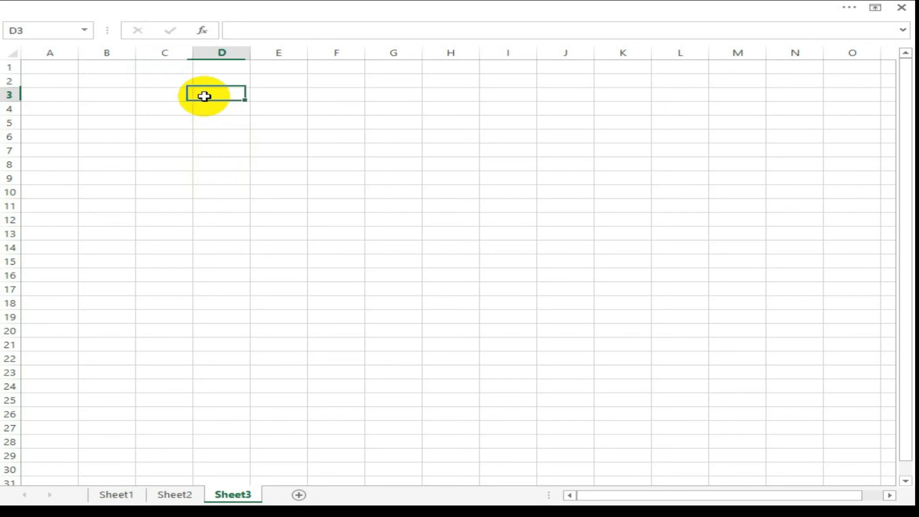
pyautogui.click(158, 94)
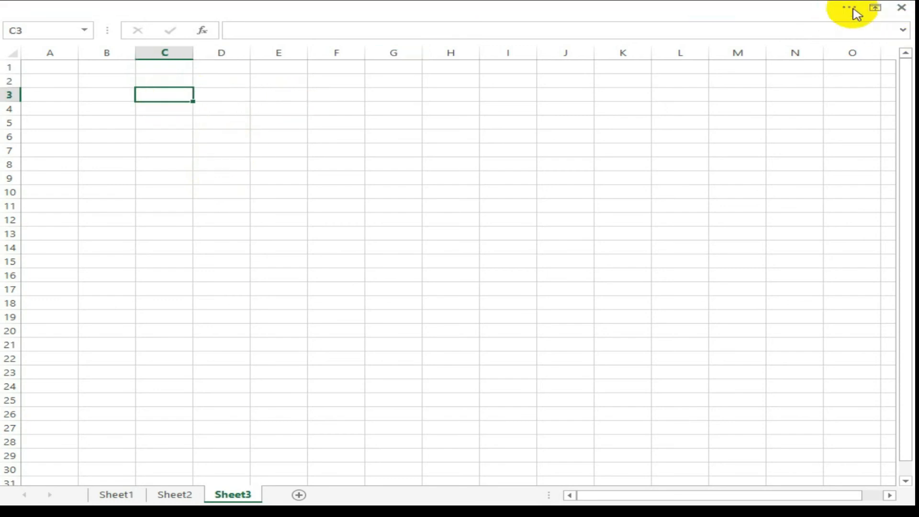
pyautogui.click(874, 7)
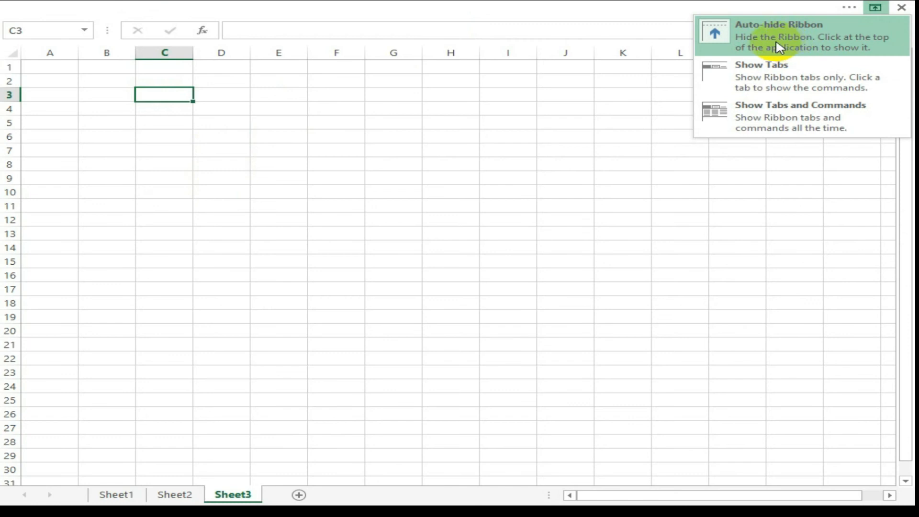
# Close the ribbon display menu and select cell D3.
pyautogui.click(204, 82)
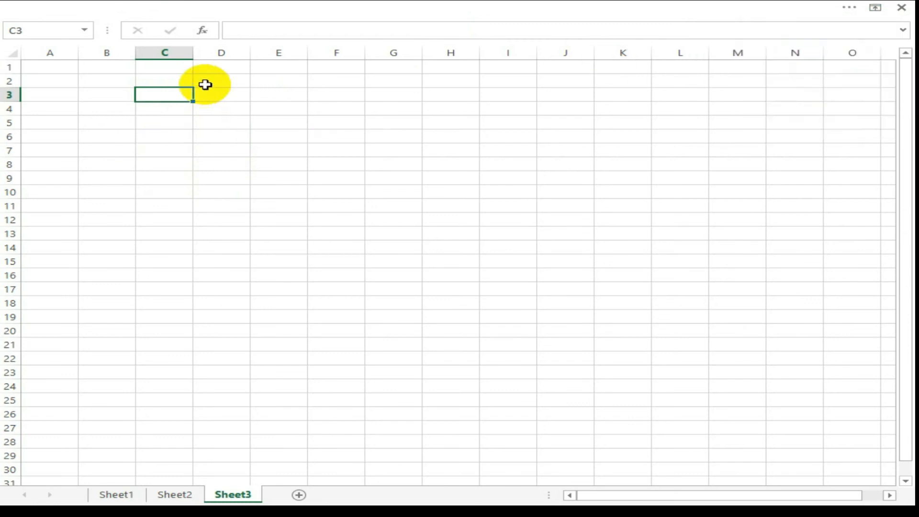
pyautogui.moveTo(211, 94); pyautogui.dragTo(226, 102)
pyautogui.click(222, 94)
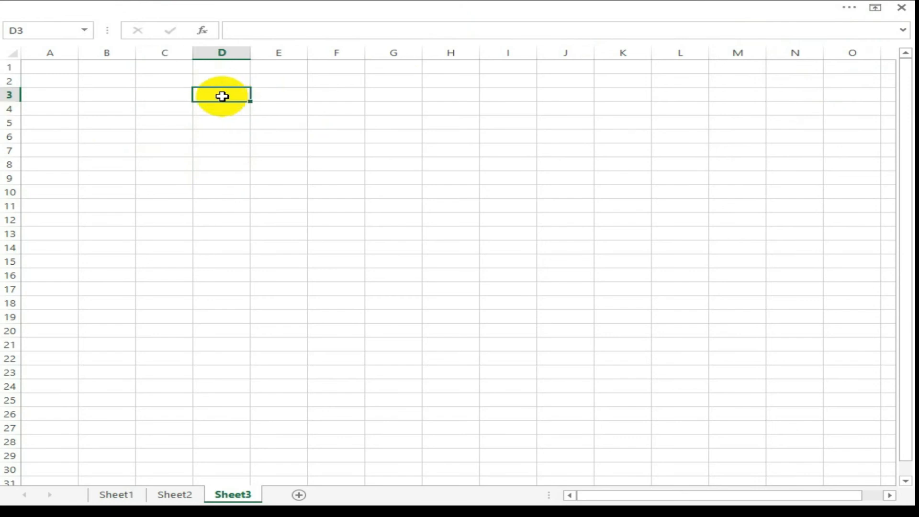
# Set the ribbon to Show Tabs and expand HOME, INSERT, PAGE LAYOUT and FORMULAS.
pyautogui.click(873, 8)
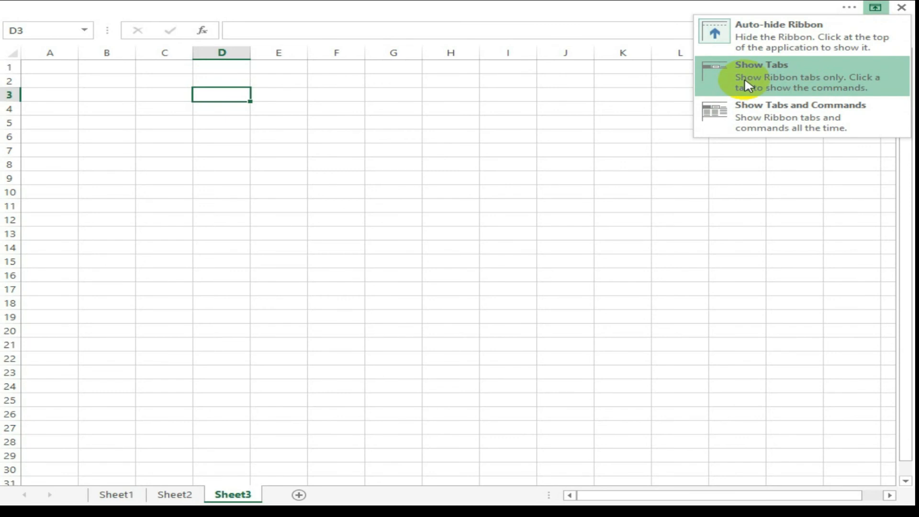
pyautogui.click(747, 85)
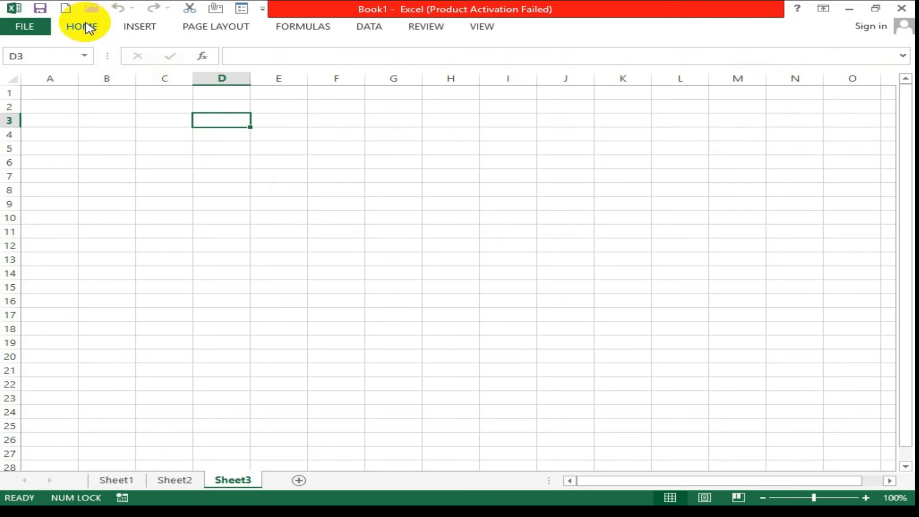
pyautogui.click(88, 28)
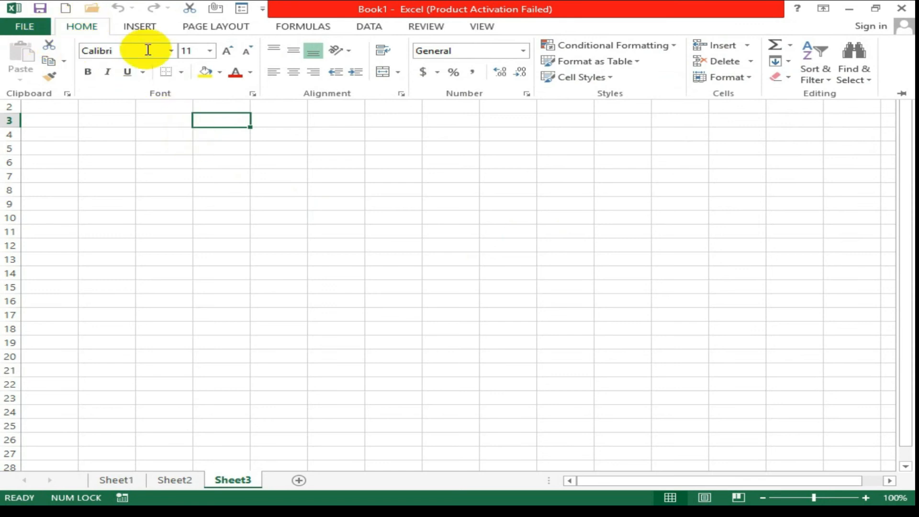
pyautogui.click(138, 26)
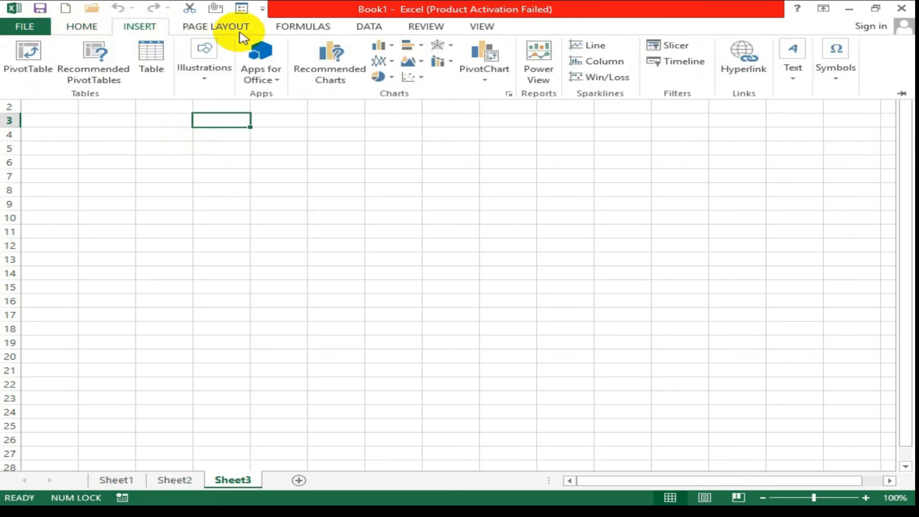
pyautogui.click(215, 26)
pyautogui.click(297, 29)
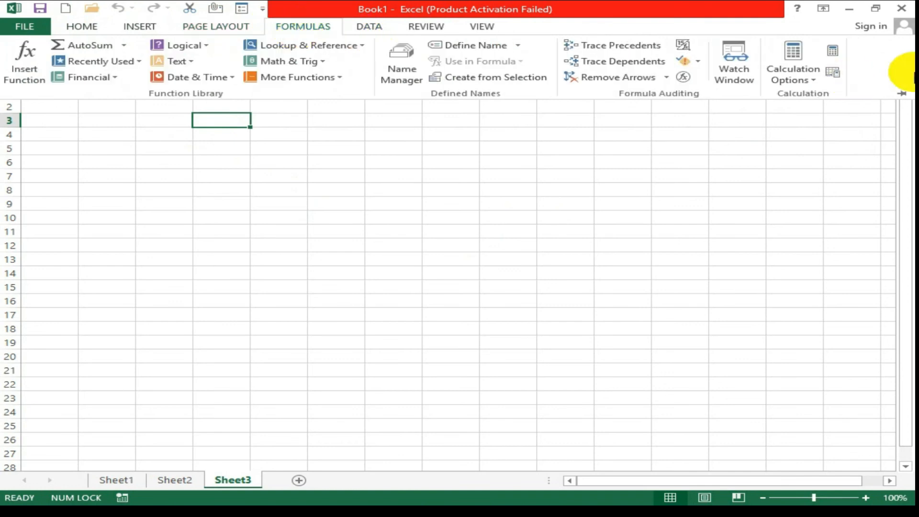
pyautogui.click(825, 11)
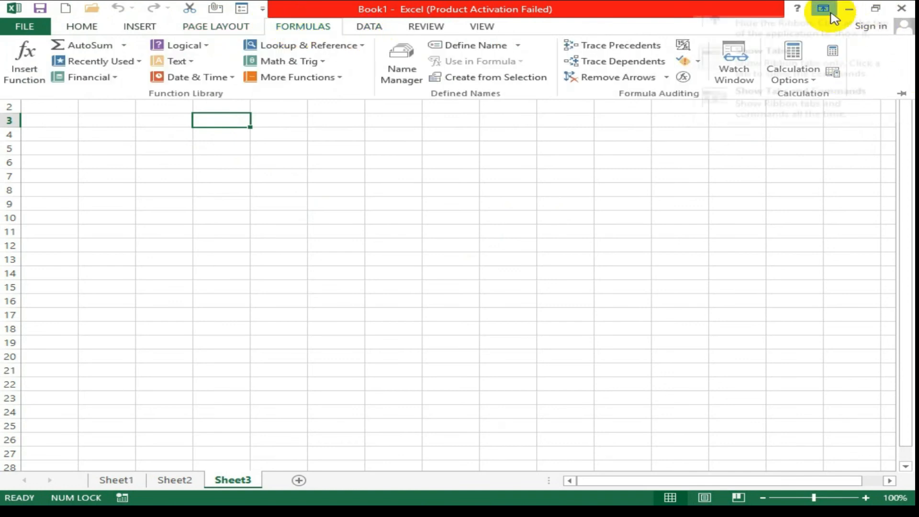
# Set the ribbon to Show Tabs and Commands, return to HOME and select B1.
pyautogui.click(805, 113)
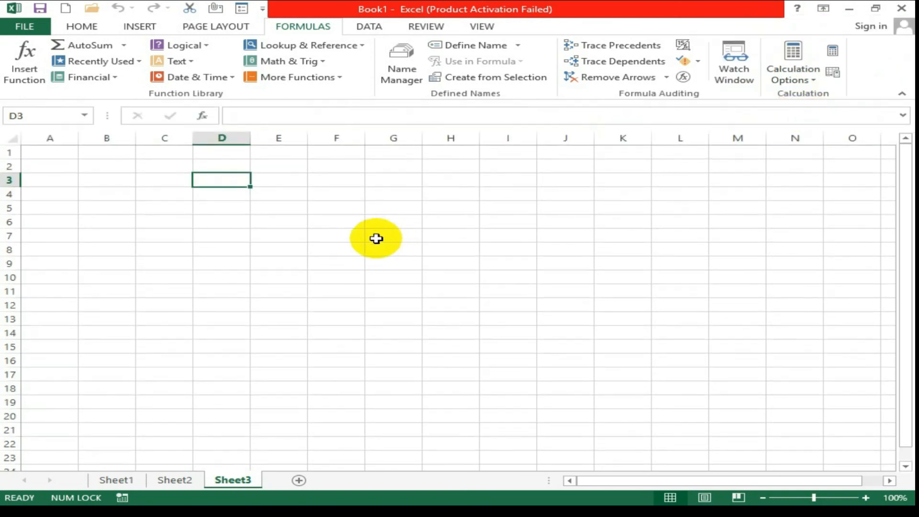
pyautogui.click(90, 31)
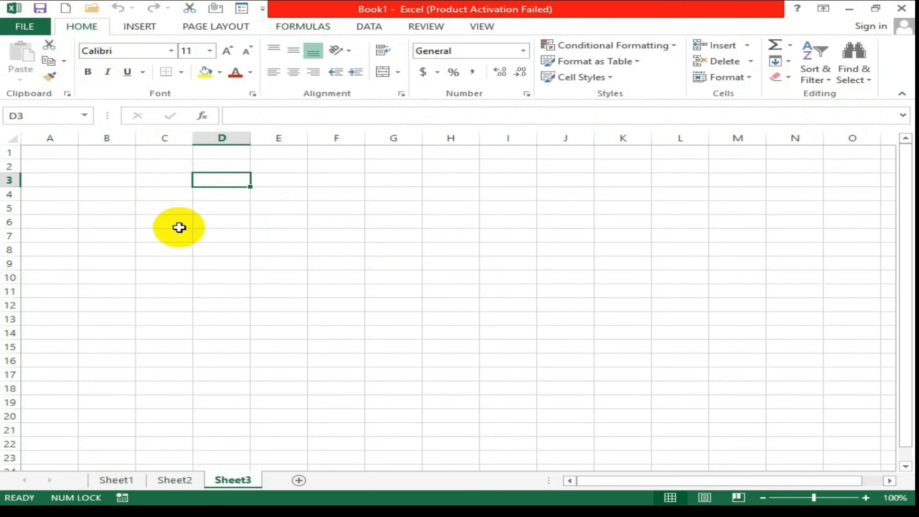
pyautogui.click(117, 151)
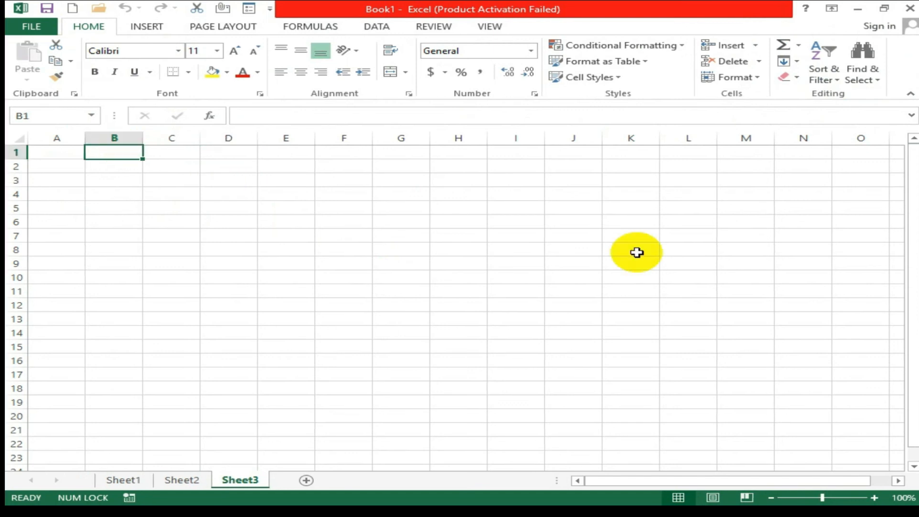
pyautogui.click(832, 8)
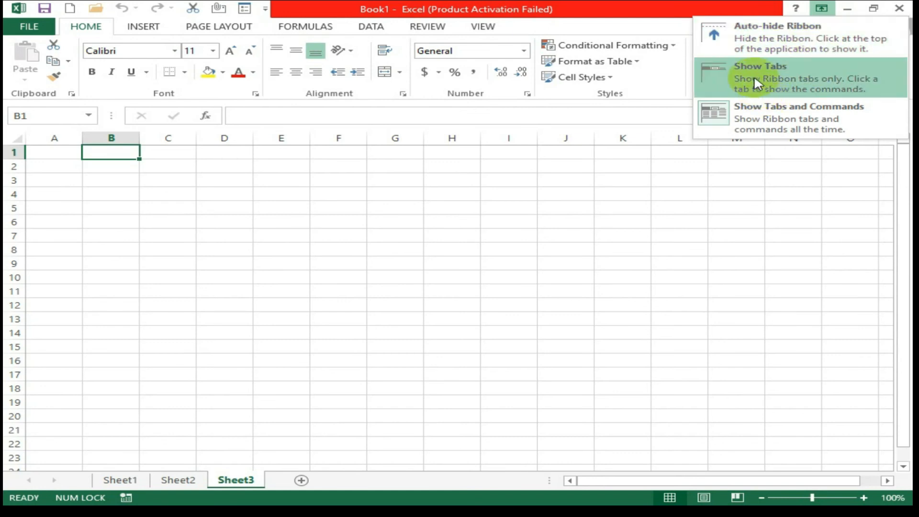
pyautogui.click(679, 241)
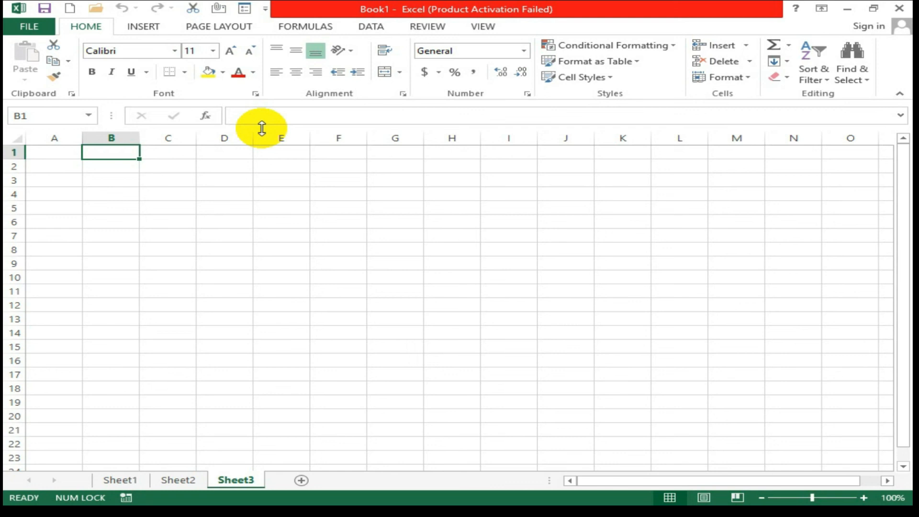
pyautogui.click(285, 183)
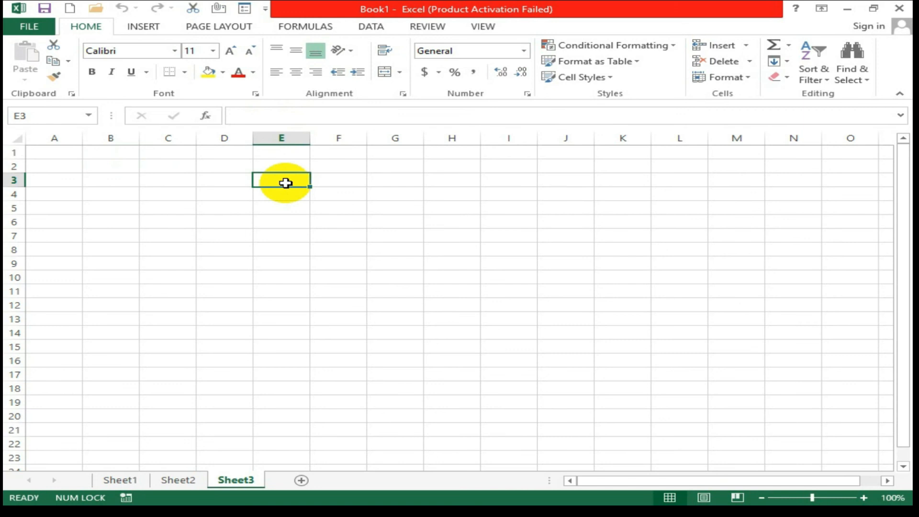
# Enter the number 20 in cell E5.
pyautogui.click(294, 206)
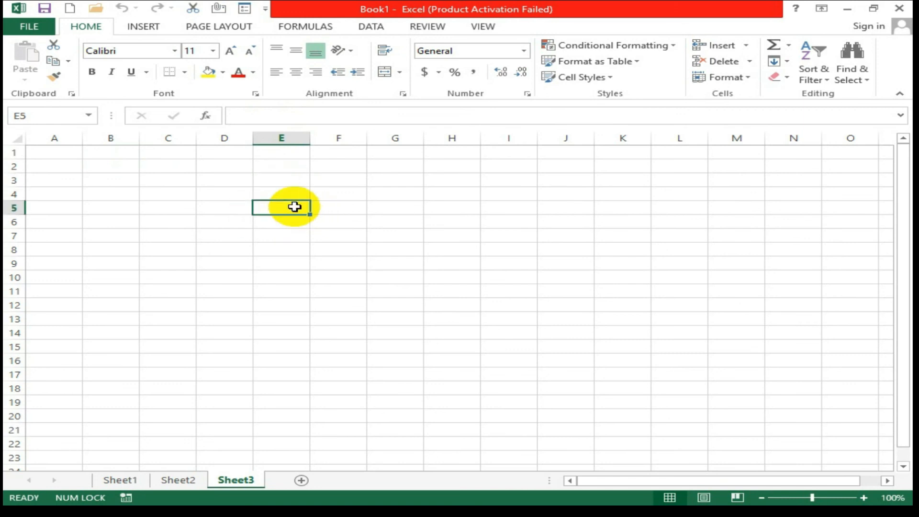
pyautogui.write('20')
pyautogui.press('Return')
pyautogui.click(295, 207)
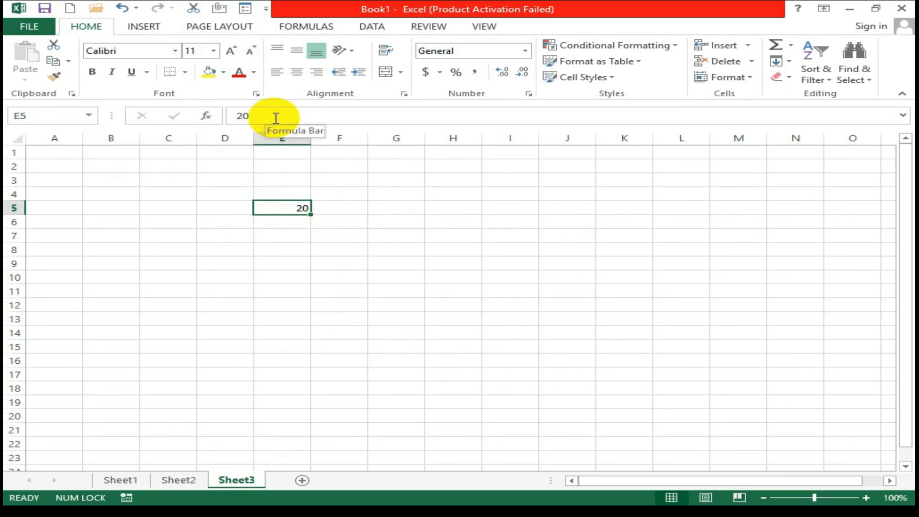
# Enter the formula =10+5+5 in F5, which also shows 20.
pyautogui.click(332, 205)
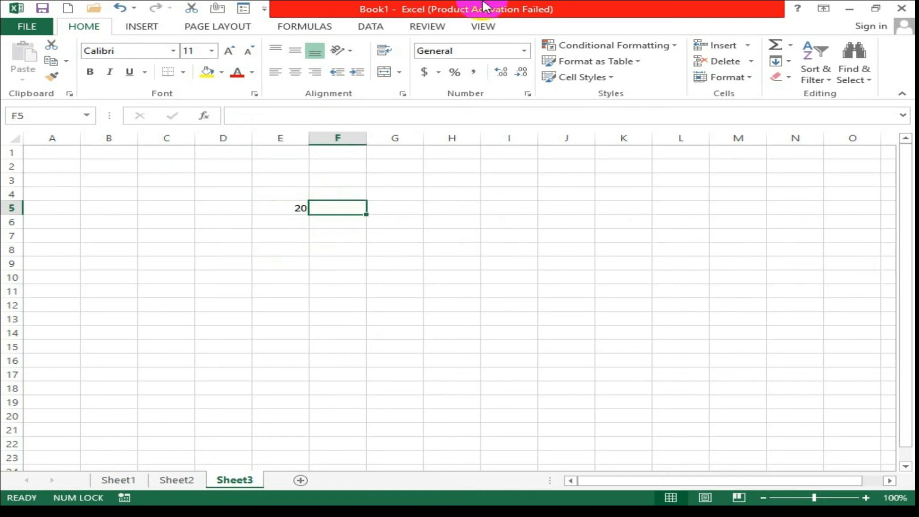
pyautogui.write('=')
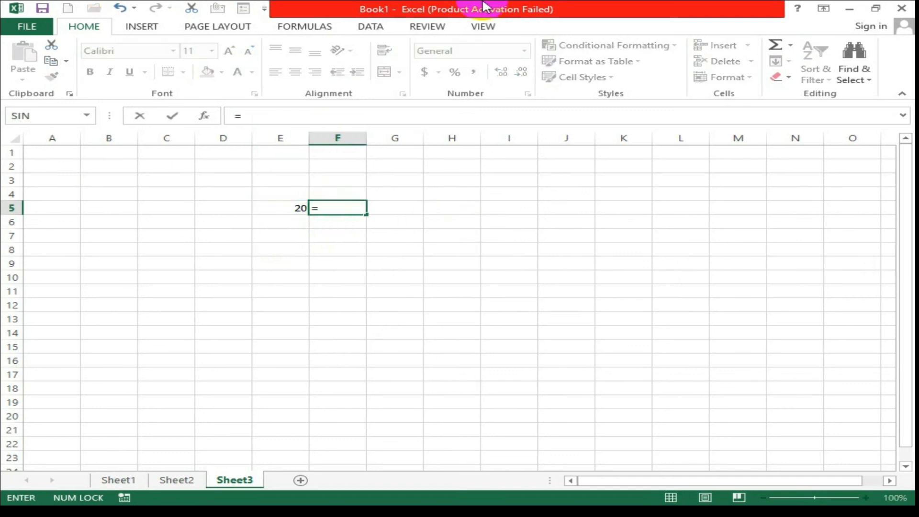
pyautogui.write('10+5+5')
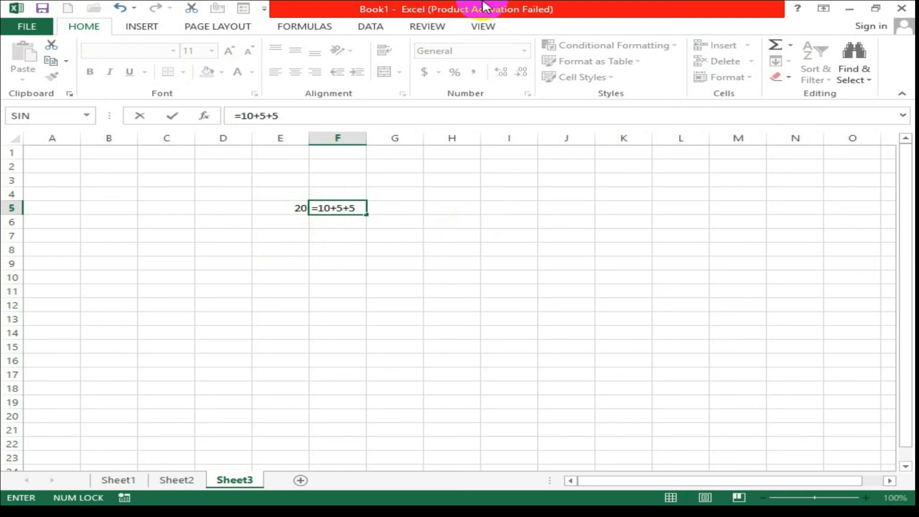
pyautogui.press('Return')
pyautogui.press('Up')
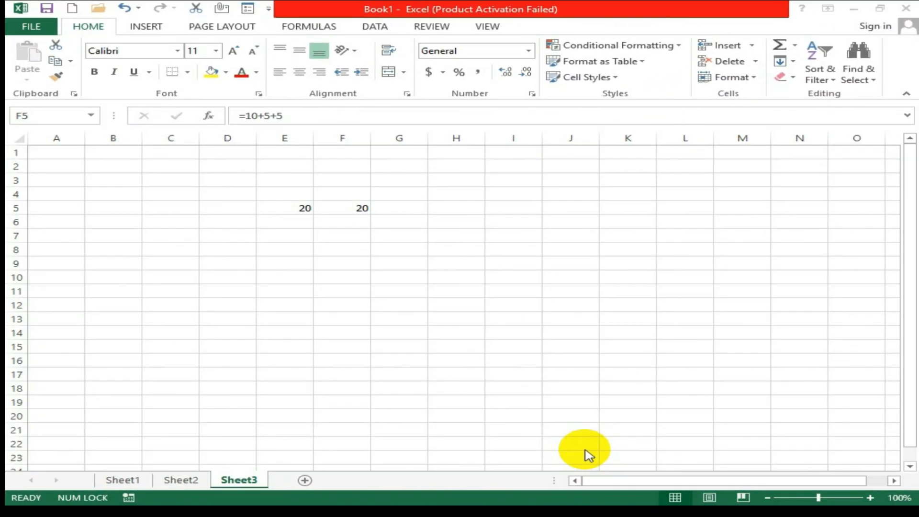
pyautogui.click(168, 496)
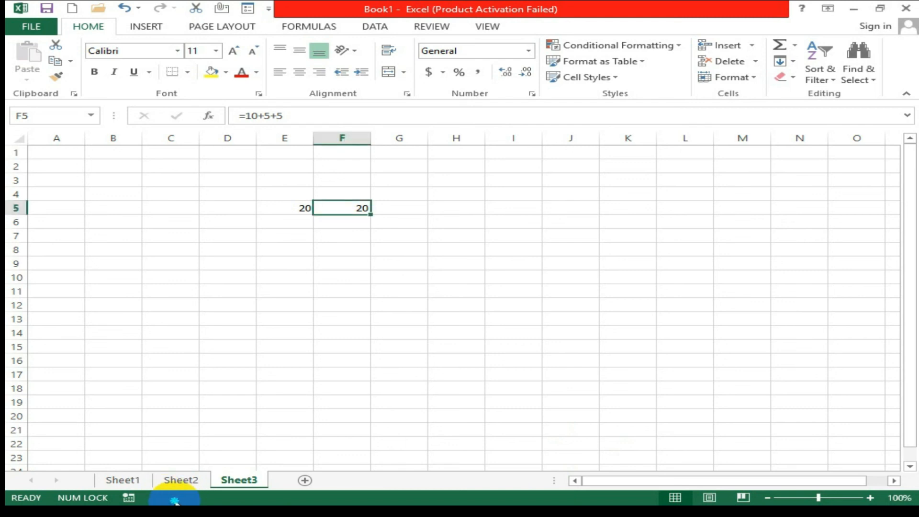
pyautogui.rightClick(175, 501)
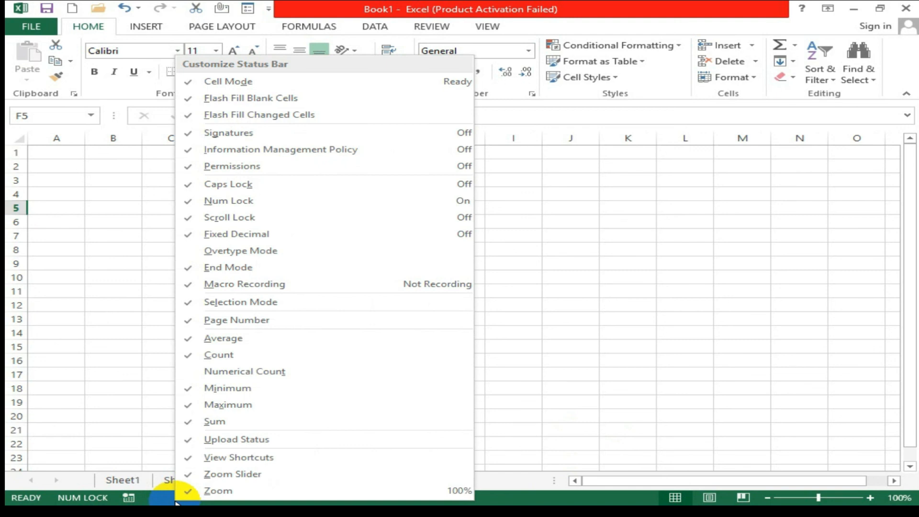
pyautogui.click(658, 385)
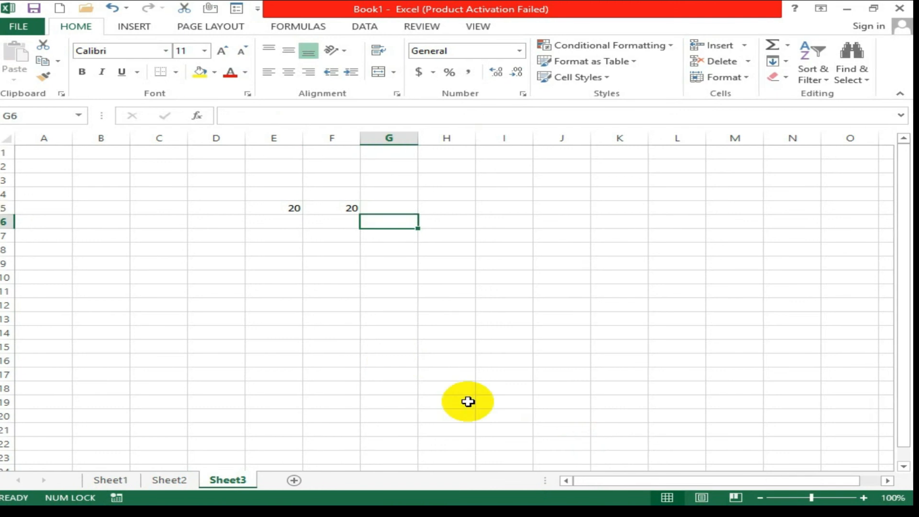
# Enter 100, 500, 450, 623, 456 in G6:G10 and select them to show sum 2129.
pyautogui.write('100')
pyautogui.press('Return')
pyautogui.write('500')
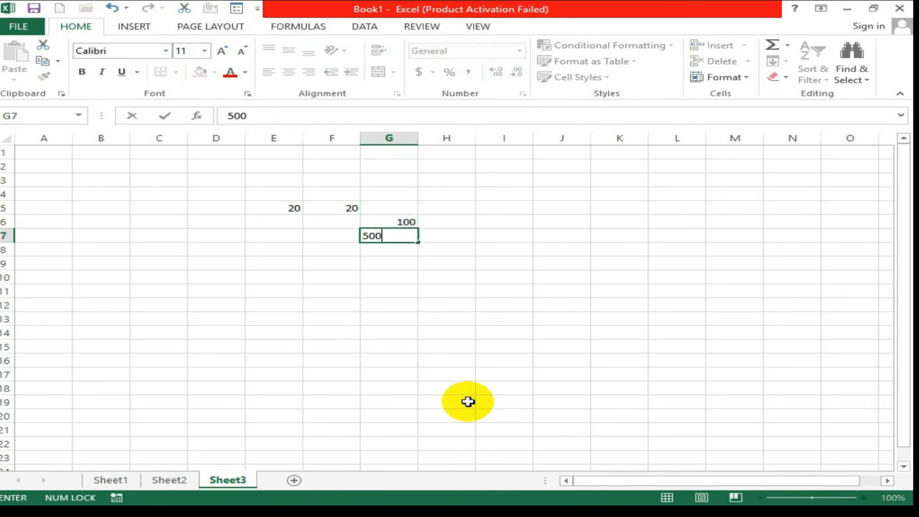
pyautogui.press('Return')
pyautogui.write('450')
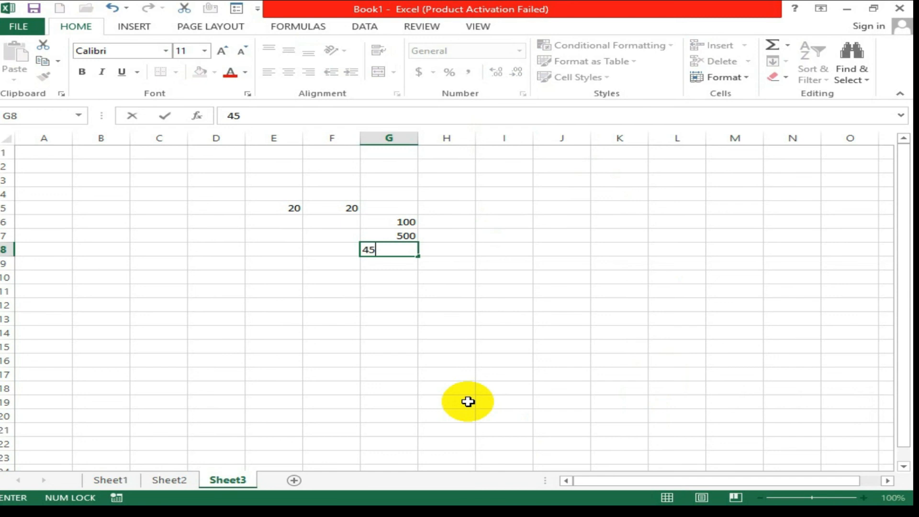
pyautogui.press('Return')
pyautogui.write('623')
pyautogui.press('Return')
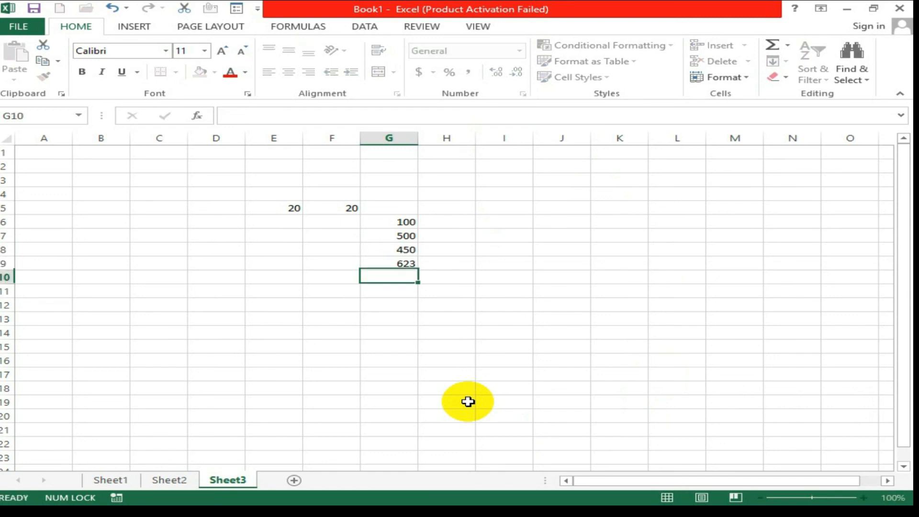
pyautogui.write('456')
pyautogui.press('Return')
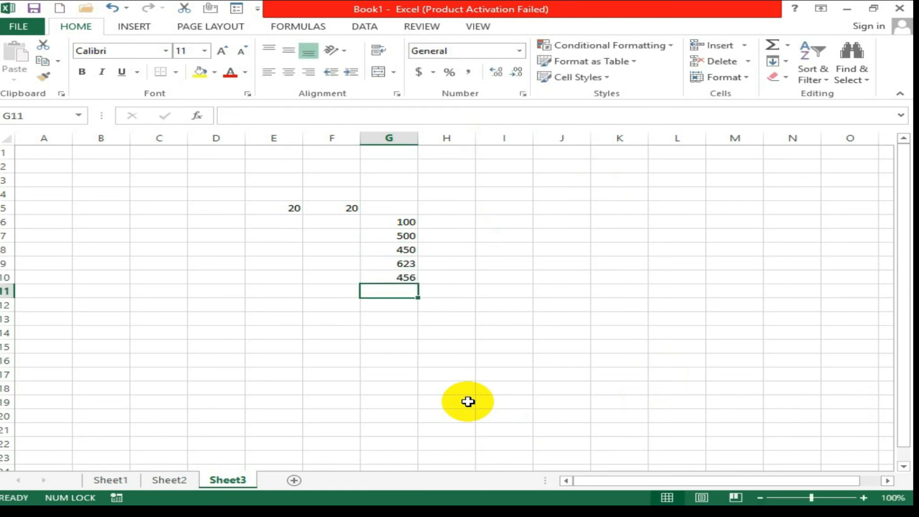
pyautogui.moveTo(385, 223); pyautogui.dragTo(390, 275)
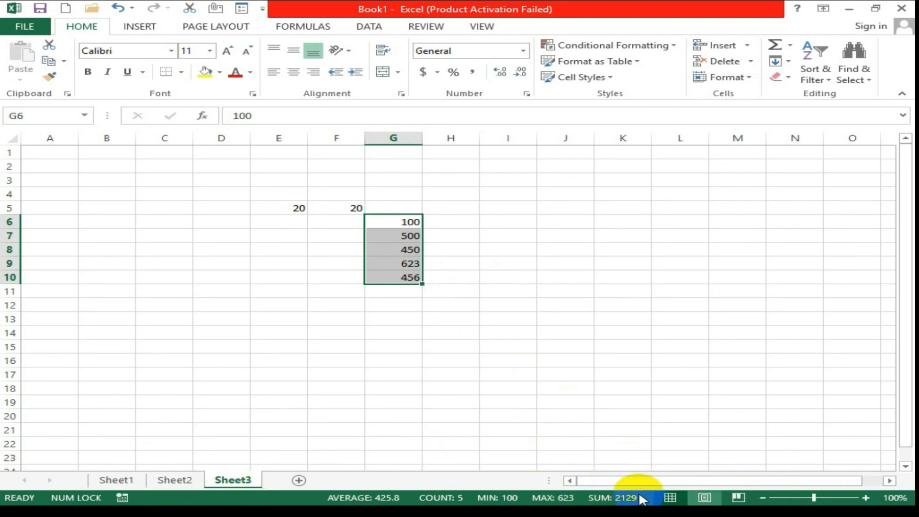
pyautogui.click(813, 499)
# Try zooms of about 124% and lower, return to 100%, then step up to 110%.
pyautogui.moveTo(813, 498)
pyautogui.mouseDown()
pyautogui.moveTo(799, 498)
pyautogui.moveTo(812, 499)
pyautogui.mouseUp()
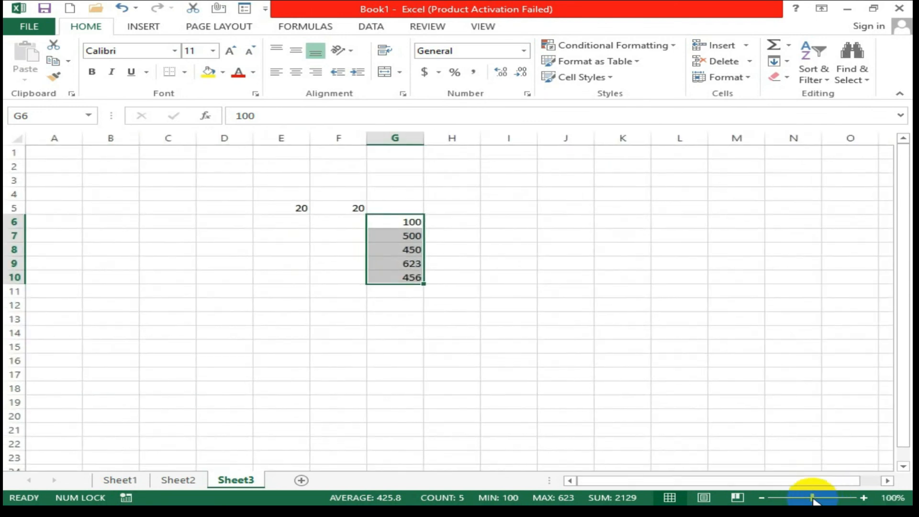
pyautogui.moveTo(809, 498)
pyautogui.mouseDown()
pyautogui.moveTo(792, 503)
pyautogui.moveTo(826, 499)
pyautogui.mouseUp()
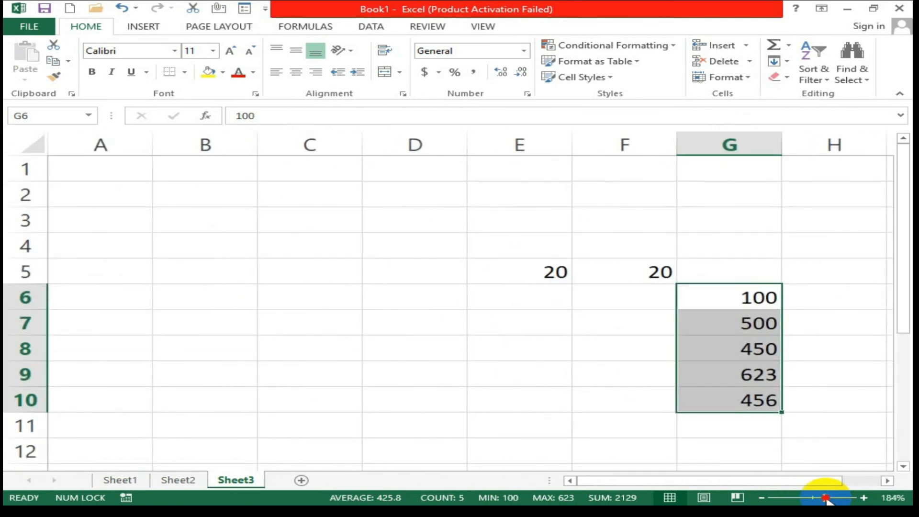
pyautogui.moveTo(825, 499); pyautogui.dragTo(813, 498)
pyautogui.click(863, 498)
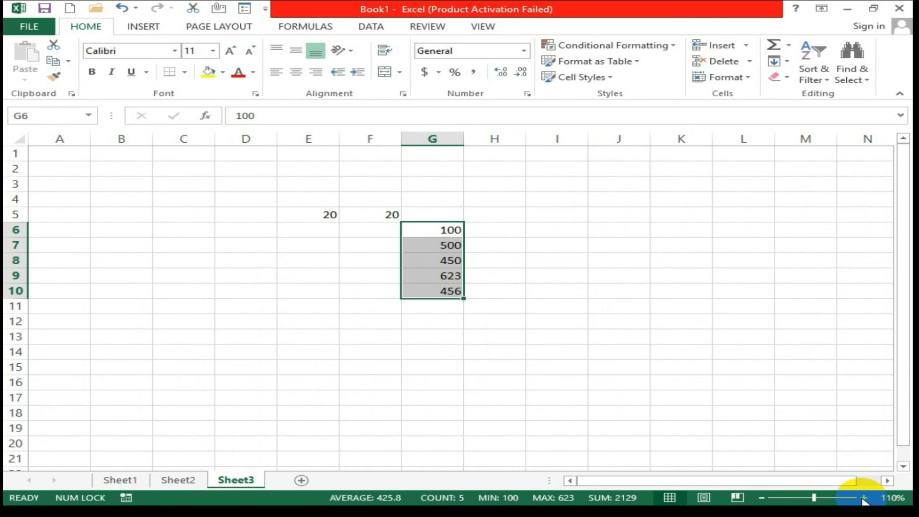
pyautogui.click(887, 497)
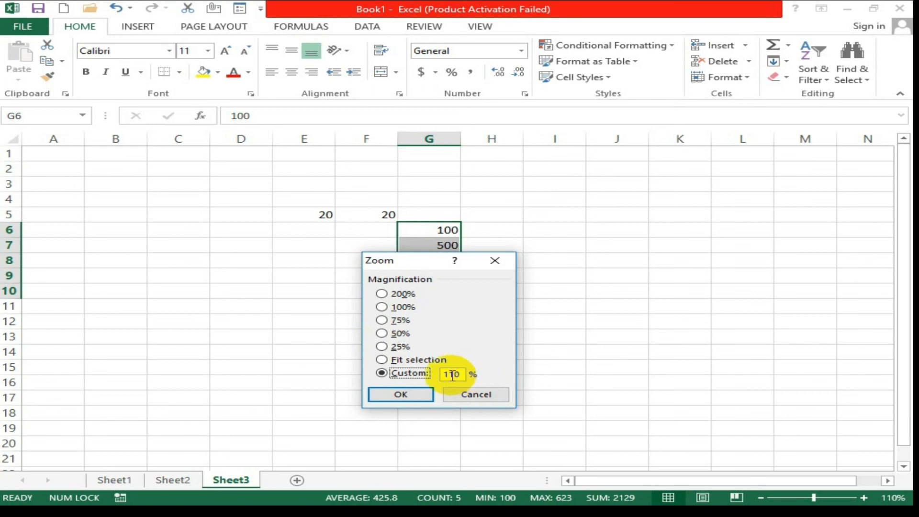
# Apply a custom zoom of 115% in the Zoom dialog.
pyautogui.moveTo(462, 375); pyautogui.dragTo(396, 377)
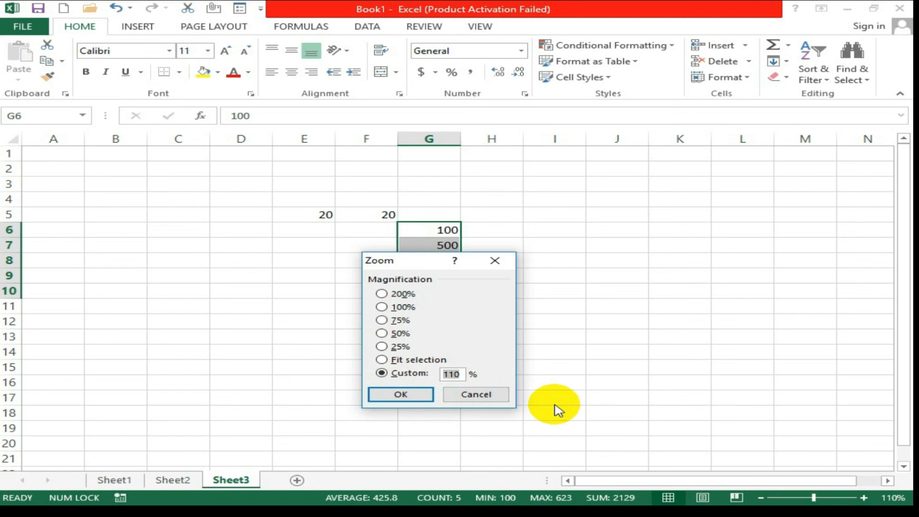
pyautogui.write('115')
pyautogui.press('Return')
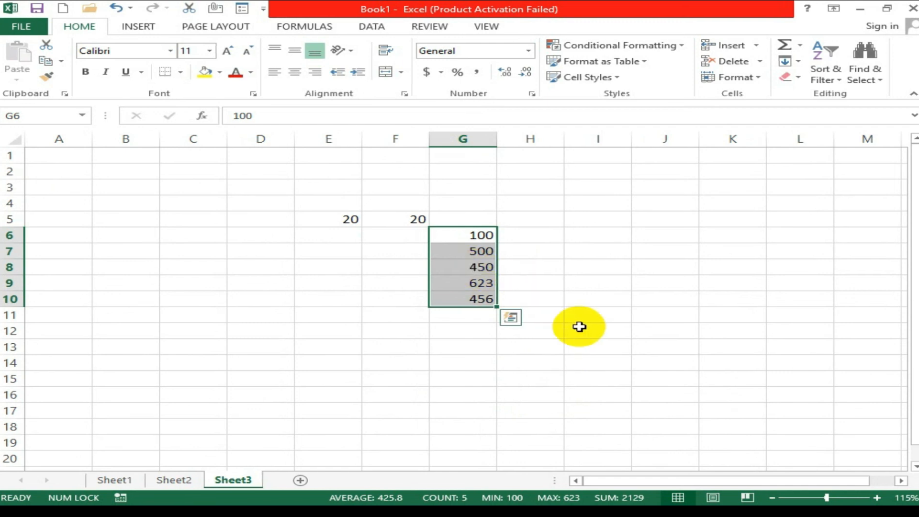
# Reopen the Zoom dialog and apply a custom magnification of 111%.
pyautogui.click(900, 499)
pyautogui.click(463, 376)
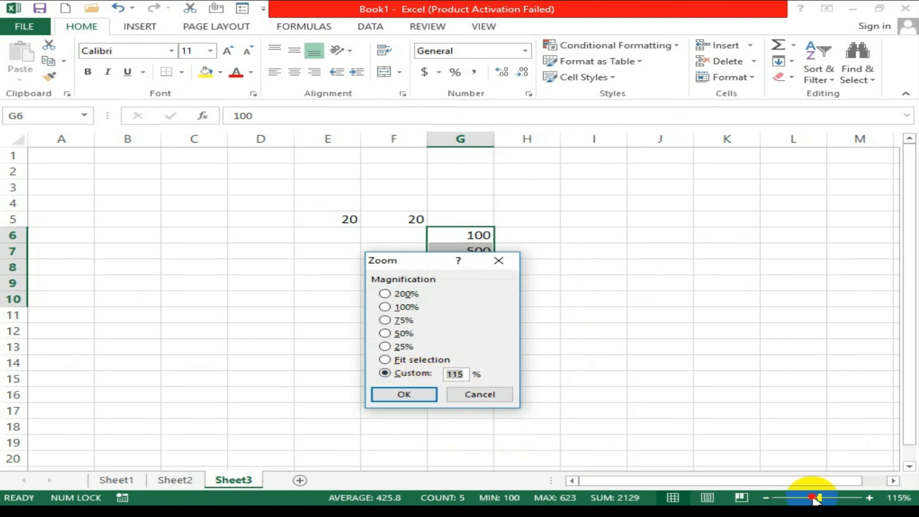
pyautogui.doubleClick(457, 374)
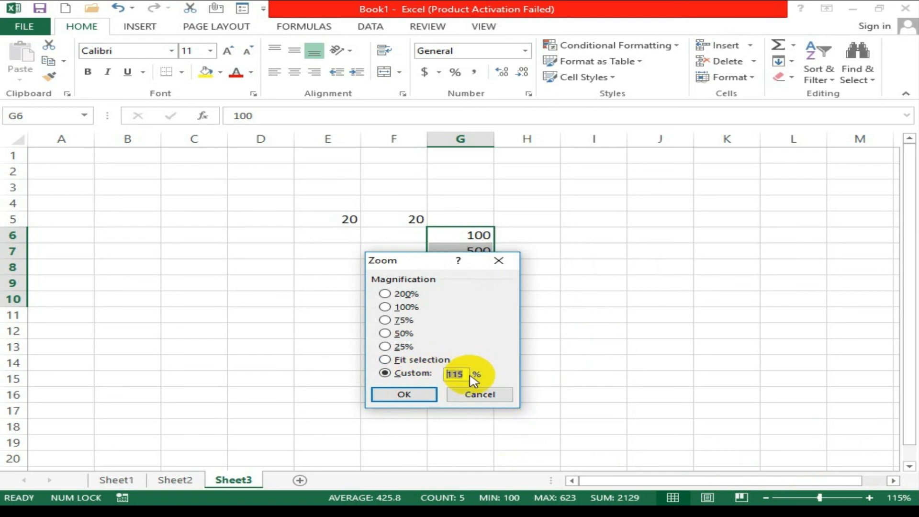
pyautogui.write('111')
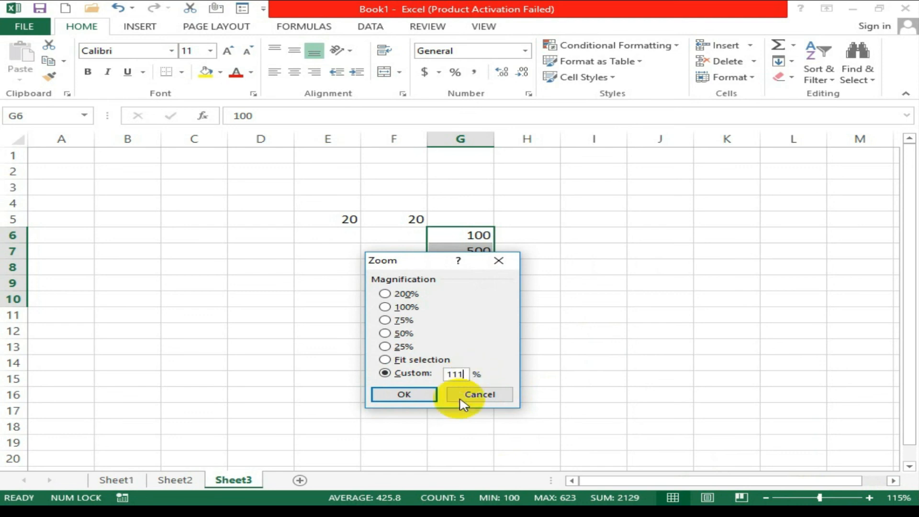
pyautogui.click(410, 398)
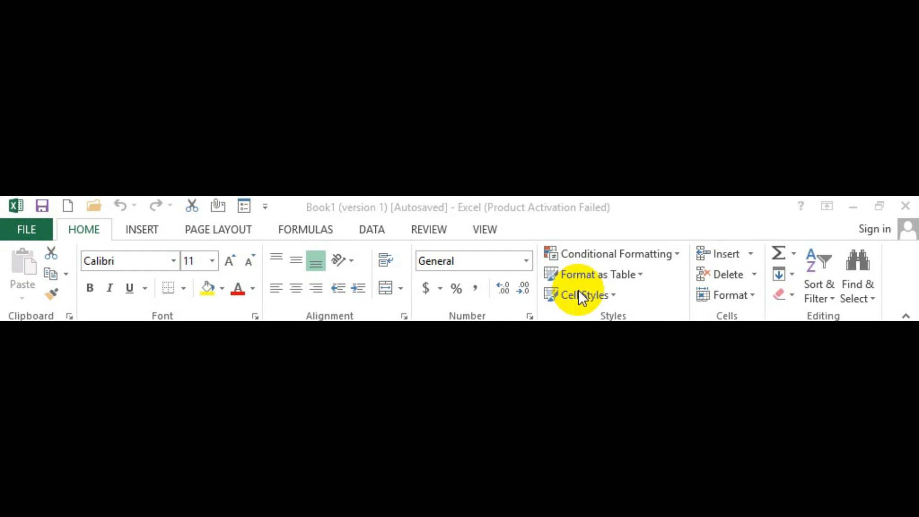
pyautogui.click(86, 227)
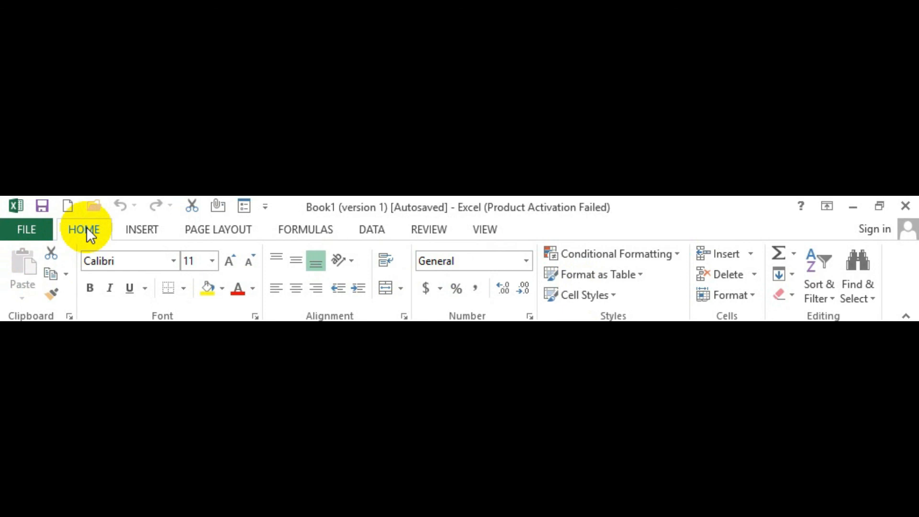